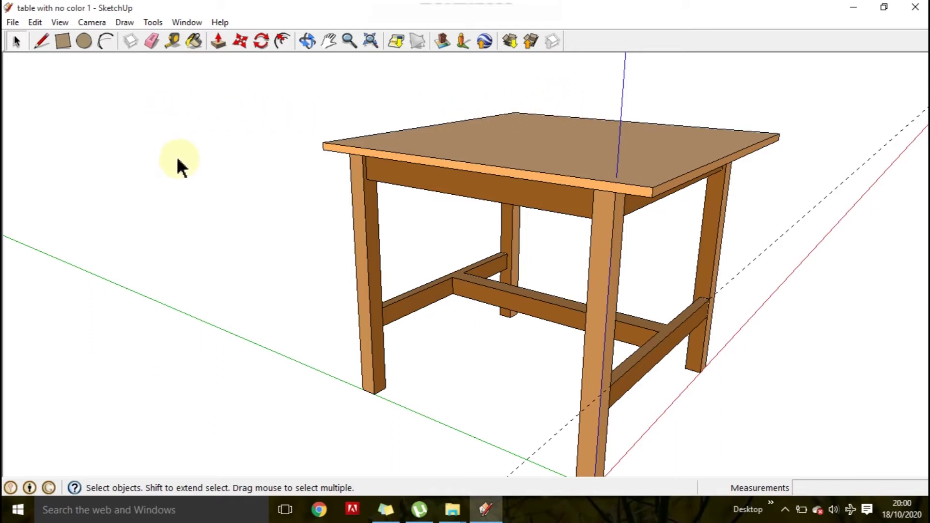
Select individual faces of the table one at a time, including the tabletop, the front apron and a front leg
{"action": "left_click", "coordinate": [15, 39]}
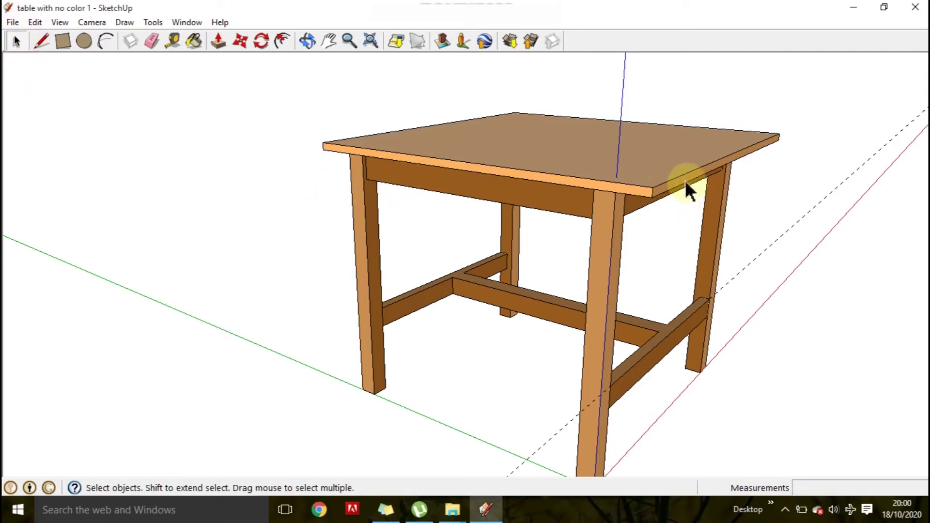
{"action": "left_click", "coordinate": [558, 145]}
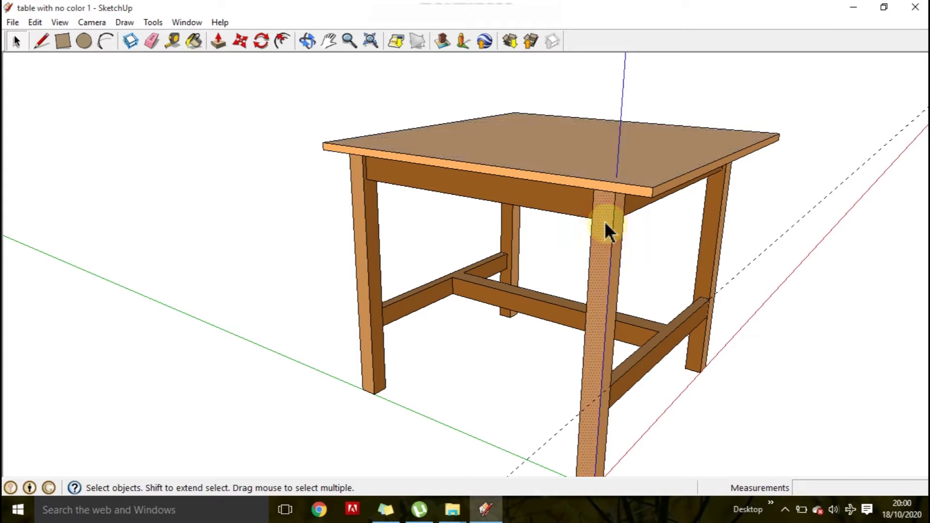
{"action": "left_click", "coordinate": [512, 193]}
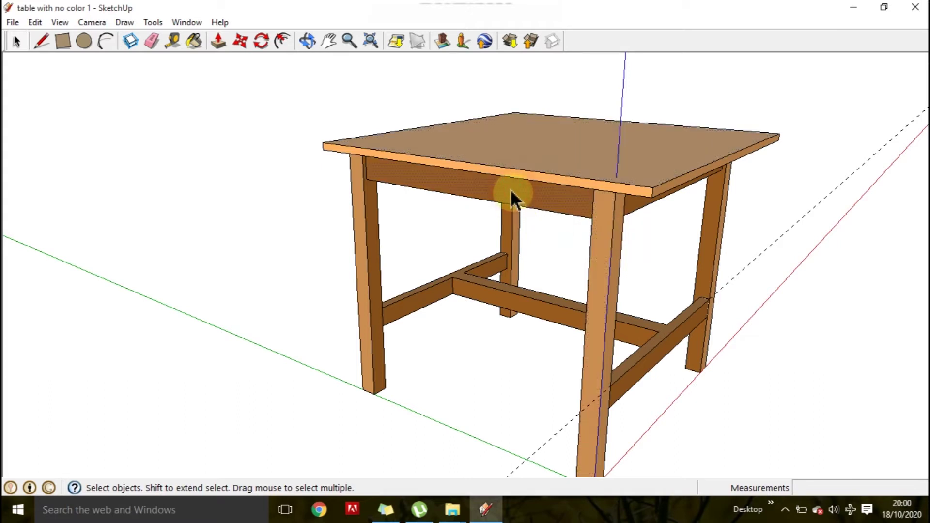
{"action": "left_click", "coordinate": [364, 253]}
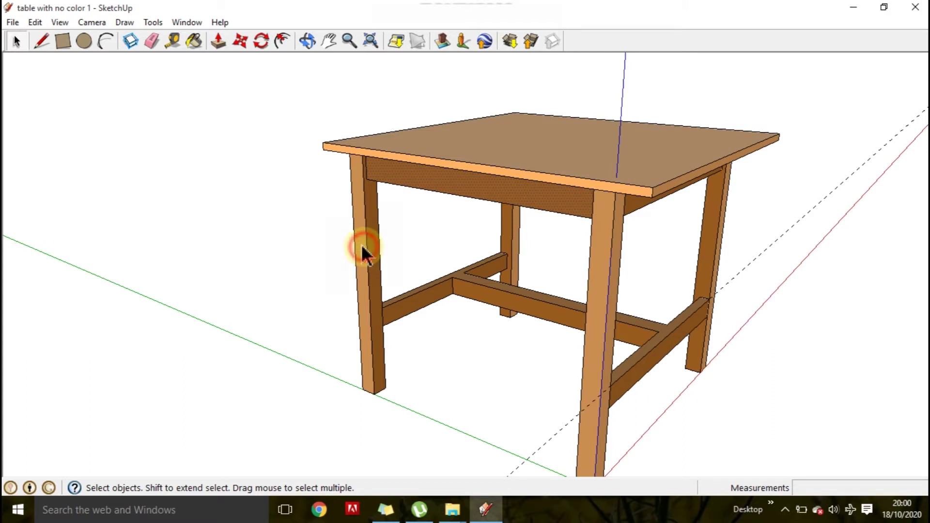
{"action": "left_click", "coordinate": [585, 143]}
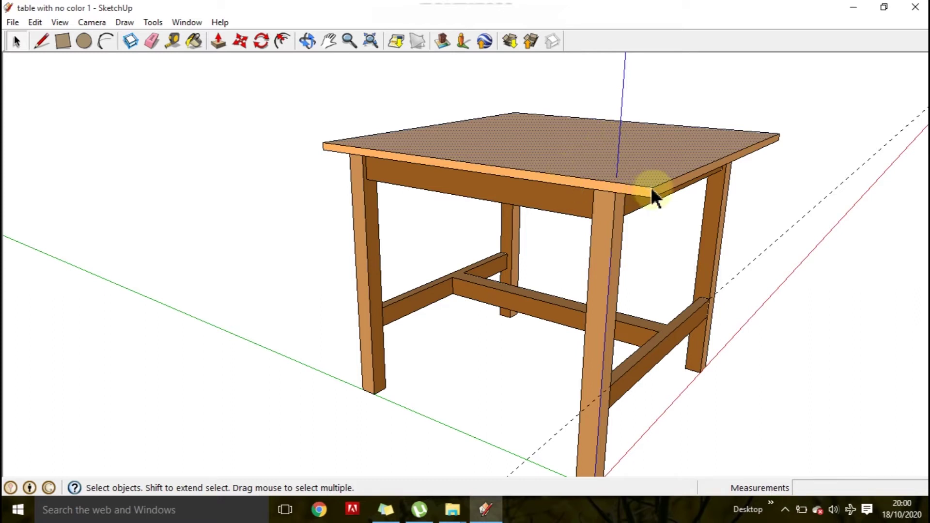
Select single edges of the tabletop, apron and front leg one at a time, finishing with the tabletop face, and clear the selection
{"action": "left_click", "coordinate": [534, 172]}
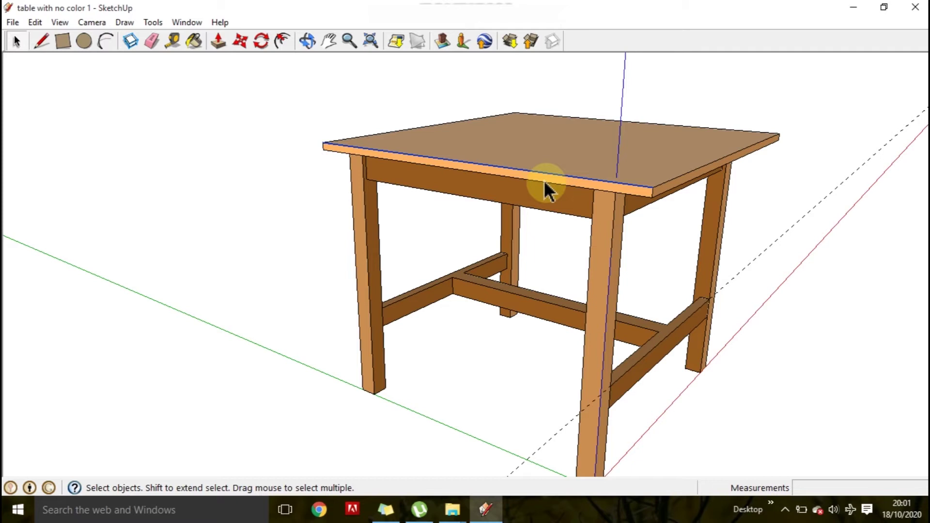
{"action": "left_click", "coordinate": [545, 181]}
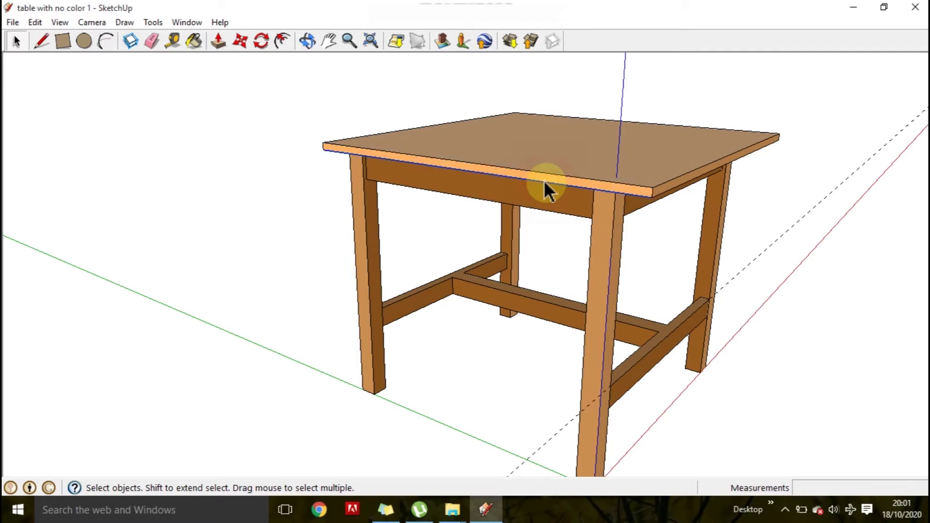
{"action": "left_click", "coordinate": [568, 213]}
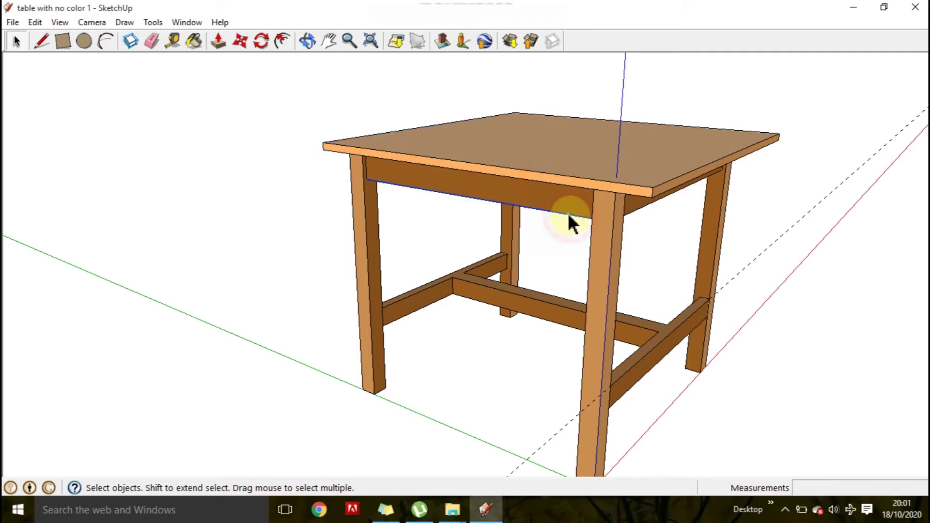
{"action": "left_click", "coordinate": [591, 246]}
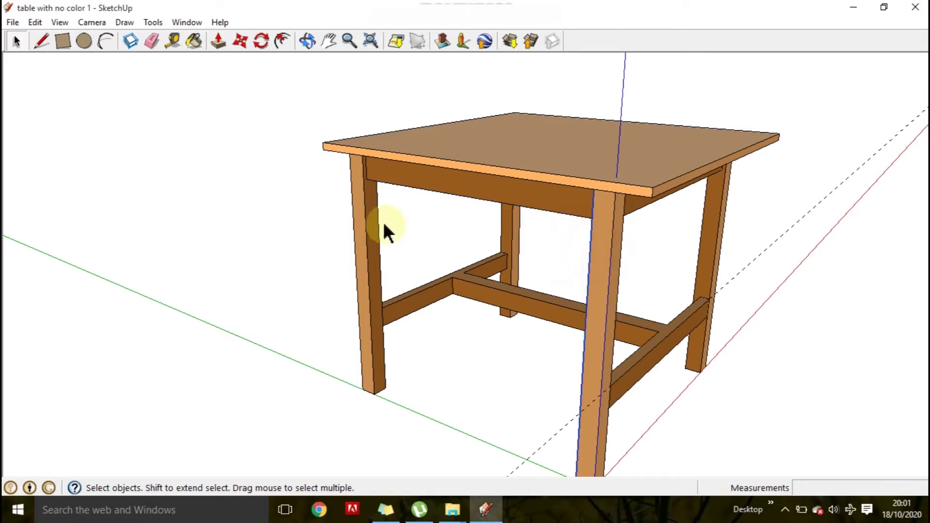
{"action": "left_click", "coordinate": [364, 217]}
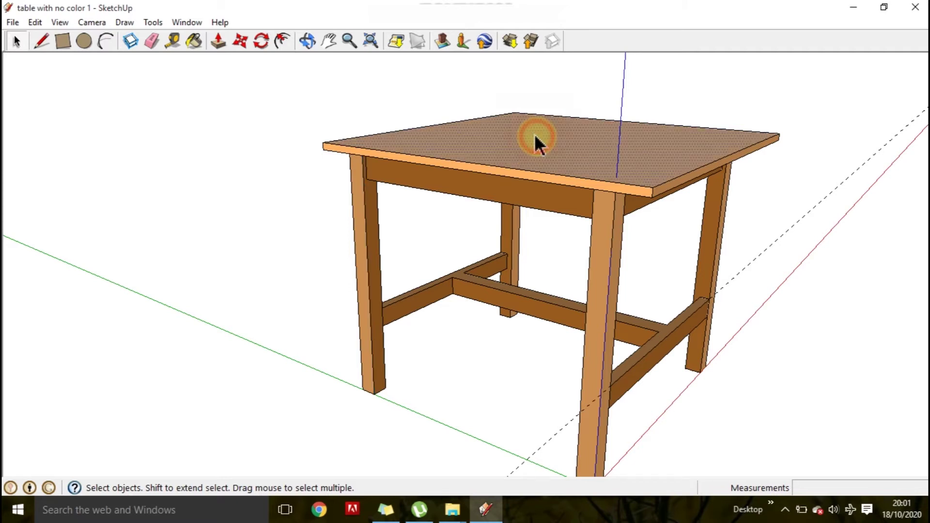
{"action": "left_click", "coordinate": [624, 92]}
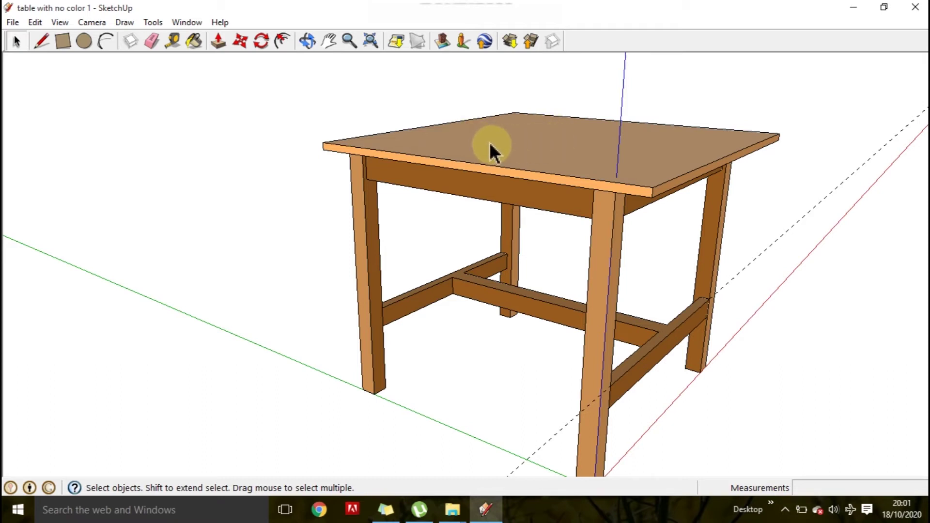
Select faces together with their bounding edges, one after another: the tabletop, front apron, front leg and lower stretchers
{"action": "left_click", "coordinate": [533, 139]}
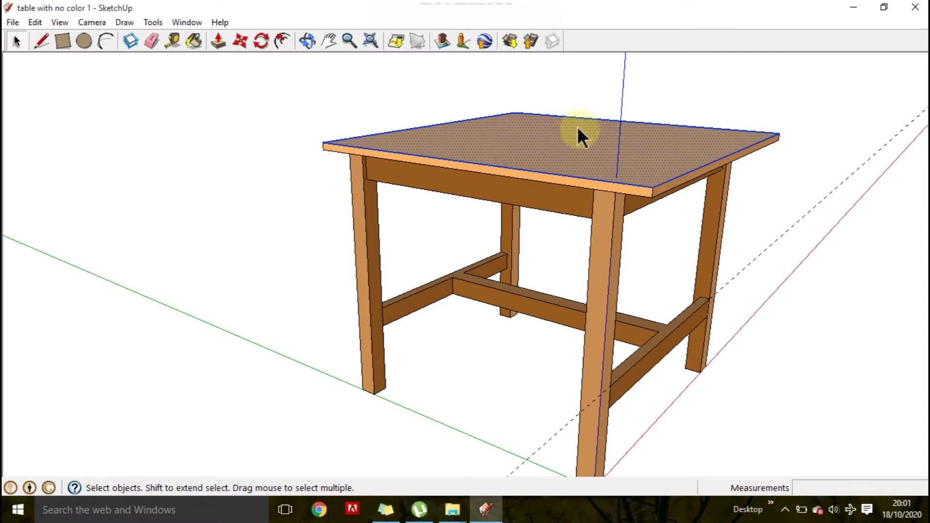
{"action": "middle_click_drag", "start_coordinate": [583, 123], "coordinate": [568, 147]}
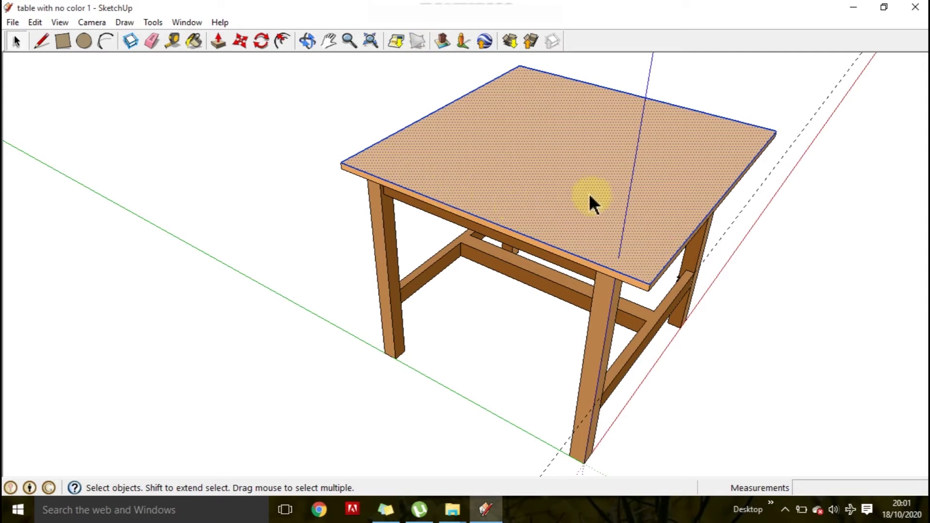
{"action": "middle_click_drag", "start_coordinate": [640, 284], "coordinate": [644, 204]}
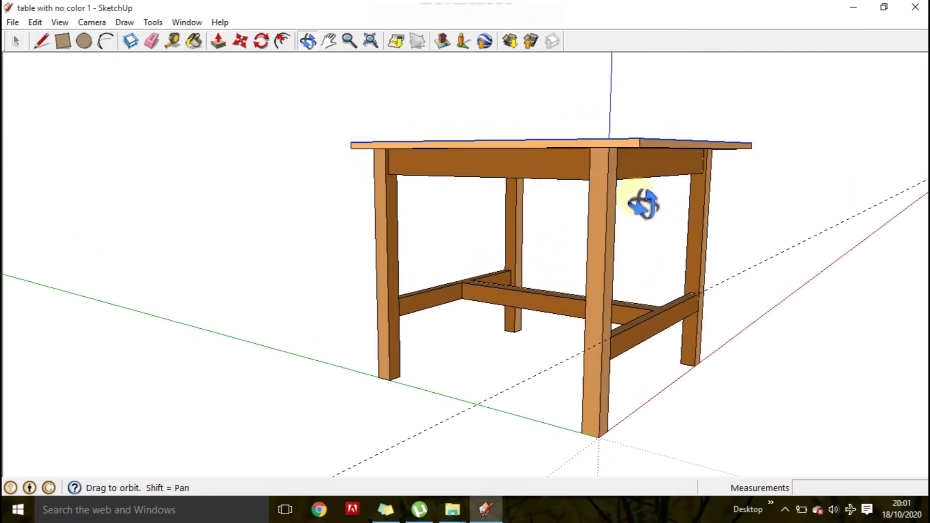
{"action": "left_click", "coordinate": [435, 172]}
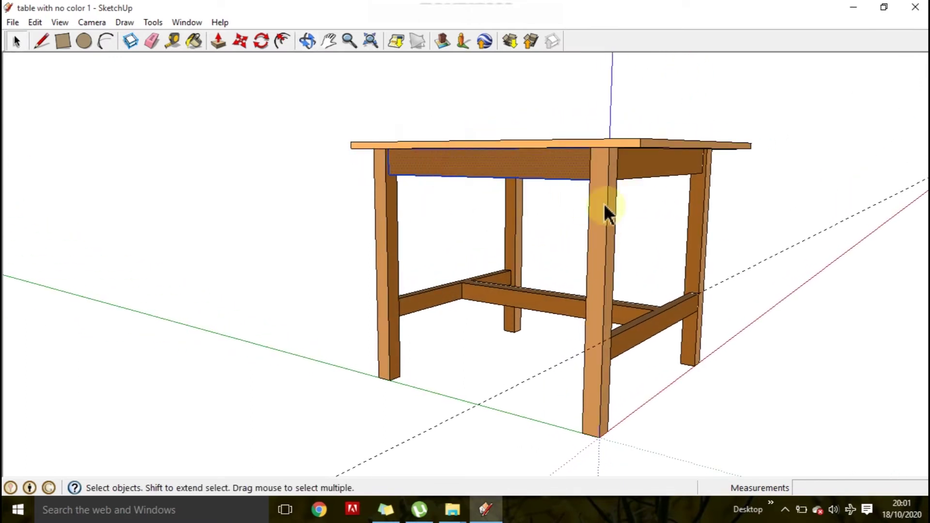
{"action": "left_click", "coordinate": [597, 282]}
{"action": "double_click", "coordinate": [597, 281]}
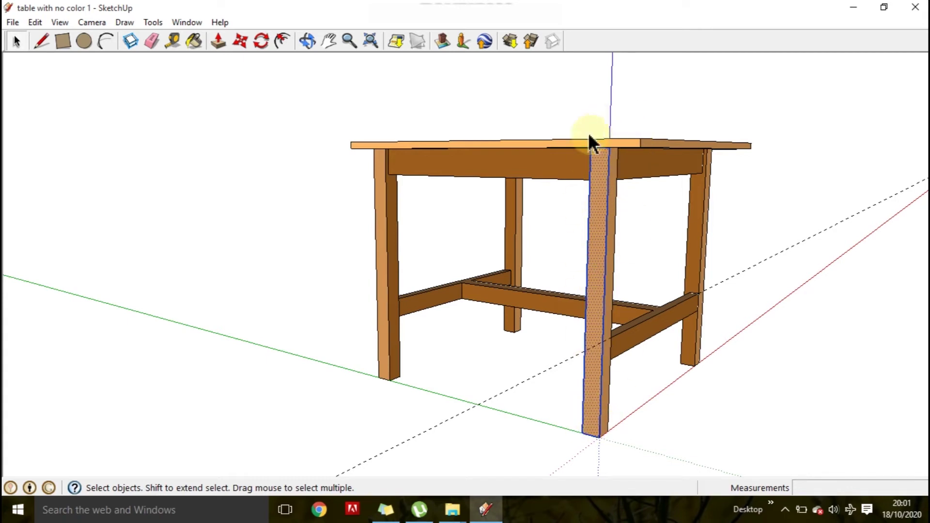
{"action": "double_click", "coordinate": [531, 299]}
{"action": "left_click", "coordinate": [432, 298]}
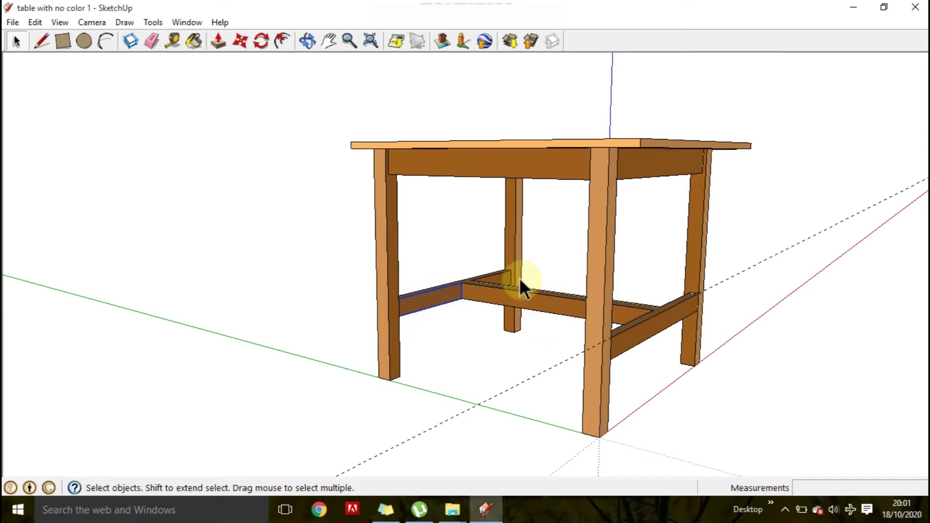
Select all connected geometry of the table at once, check it from another side, and clear the selection
{"action": "mouse_move", "coordinate": [504, 182]}
{"action": "middle_mouse_down"}
{"action": "mouse_move", "coordinate": [511, 225]}
{"action": "mouse_move", "coordinate": [562, 283]}
{"action": "mouse_move", "coordinate": [567, 255]}
{"action": "mouse_move", "coordinate": [516, 196]}
{"action": "middle_mouse_up"}
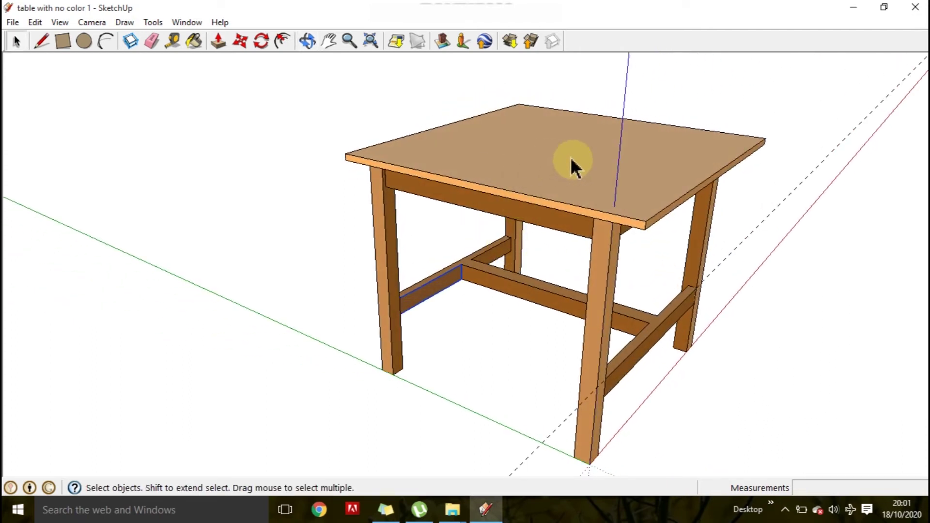
{"action": "triple_click", "coordinate": [531, 141]}
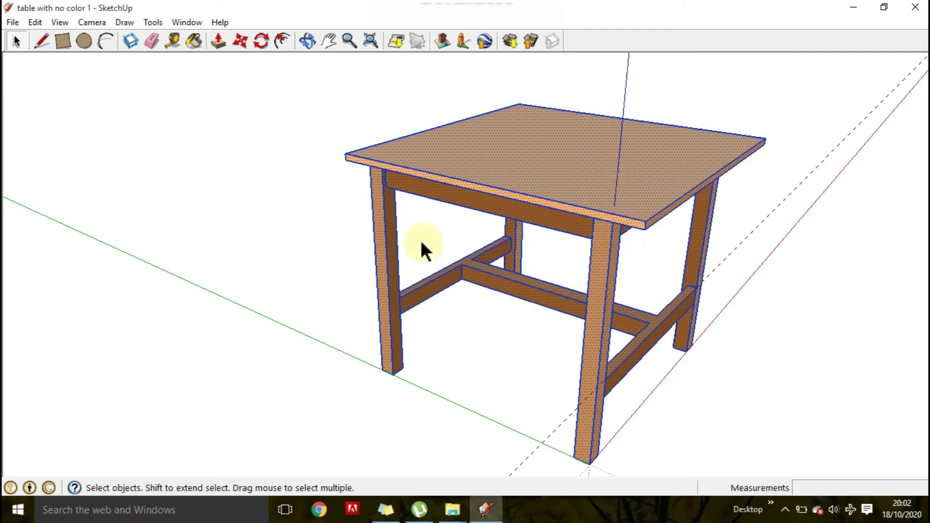
{"action": "scroll", "coordinate": [423, 243], "scroll_direction": "down", "scroll_amount": 1}
{"action": "middle_click_drag", "start_coordinate": [423, 243], "coordinate": [660, 223]}
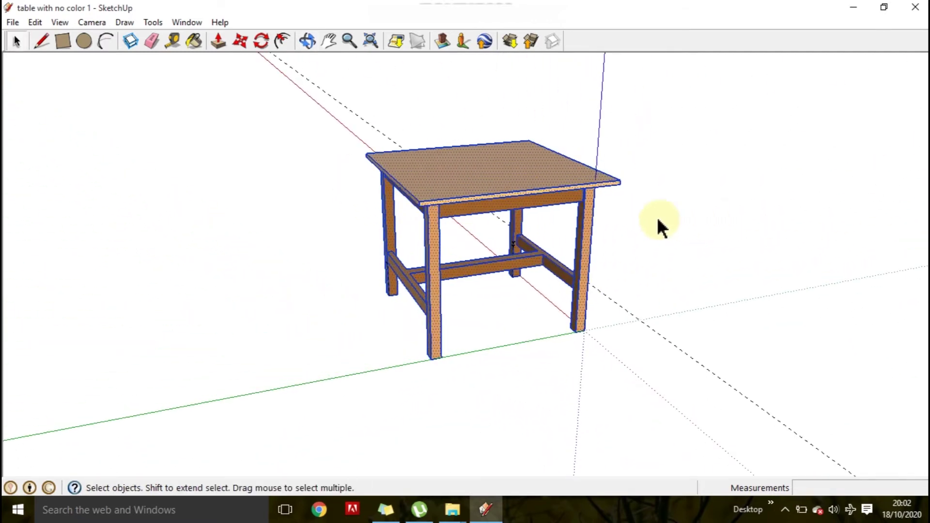
{"action": "left_click", "coordinate": [614, 229]}
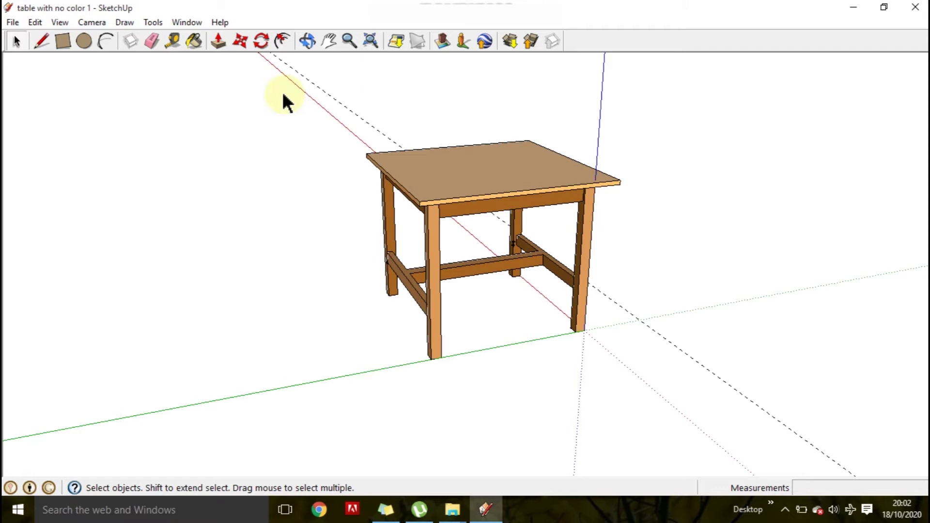
Draw a rectangle about 70.4 by 100.2 cm on the ground beside the table and pull it up about 38.1 cm
{"action": "left_click", "coordinate": [65, 42]}
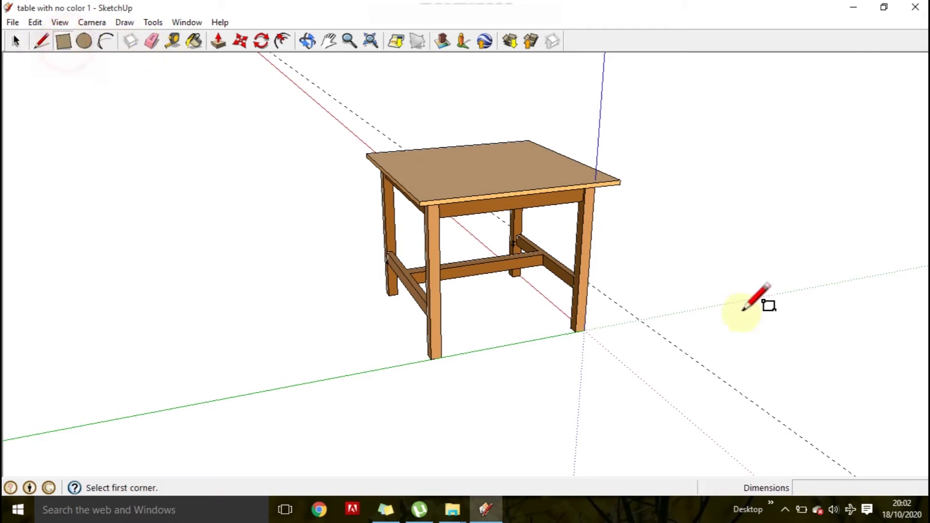
{"action": "left_click", "coordinate": [636, 318]}
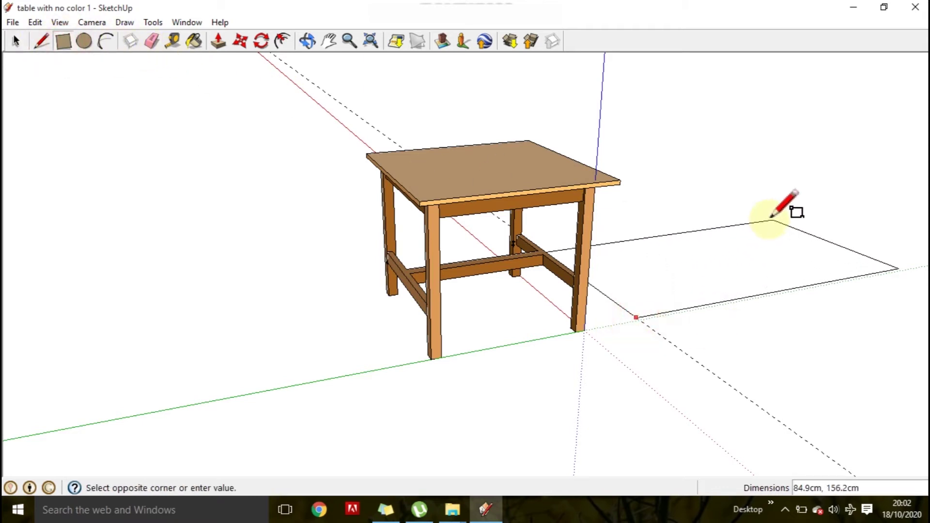
{"action": "left_click", "coordinate": [715, 239]}
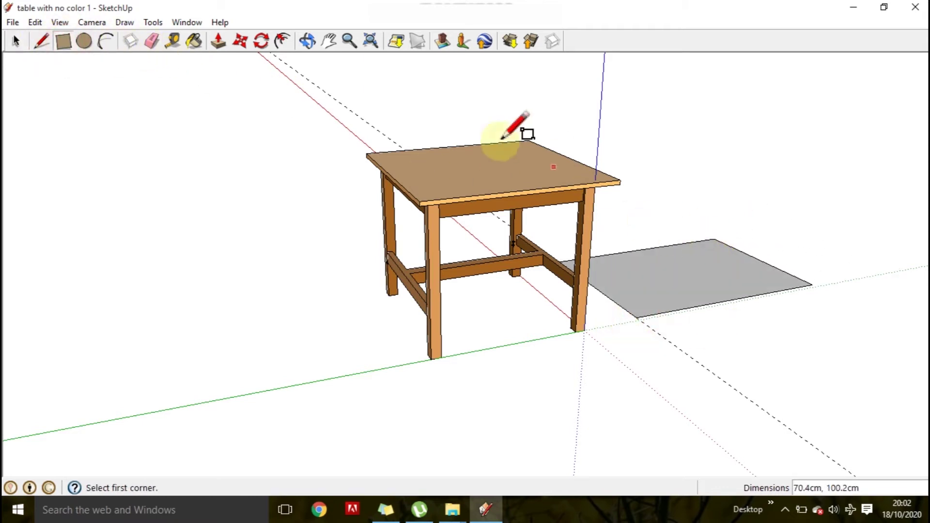
{"action": "left_click", "coordinate": [219, 40]}
{"action": "left_click_drag", "start_coordinate": [689, 307], "coordinate": [573, 203]}
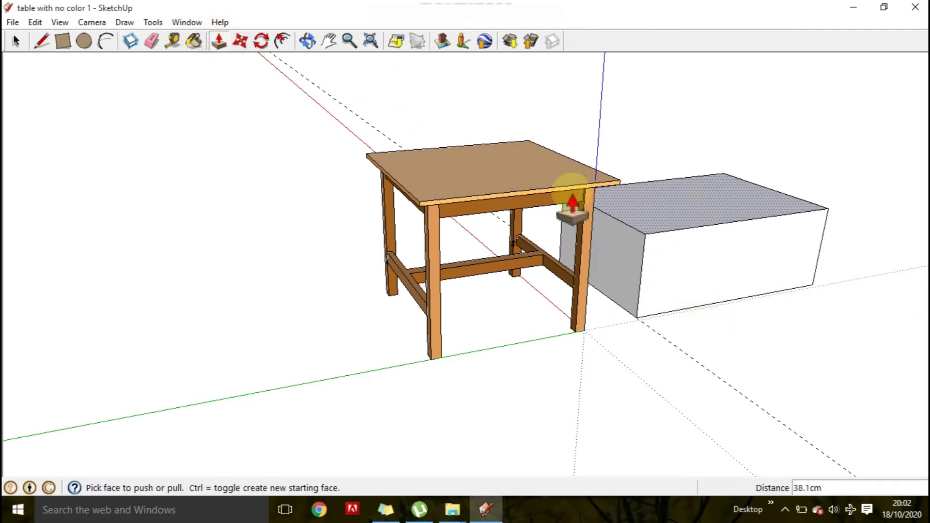
Offset the box's top outline inward and push the inner face down to hollow out a recess
{"action": "left_click", "coordinate": [284, 41]}
{"action": "left_click_drag", "start_coordinate": [758, 208], "coordinate": [702, 238]}
{"action": "left_click", "coordinate": [219, 40]}
{"action": "middle_click_drag", "start_coordinate": [702, 239], "coordinate": [613, 246]}
Select individual faces of the hollow box one at a time, including the front side and the top rim, and clear the selection
{"action": "left_click", "coordinate": [16, 41]}
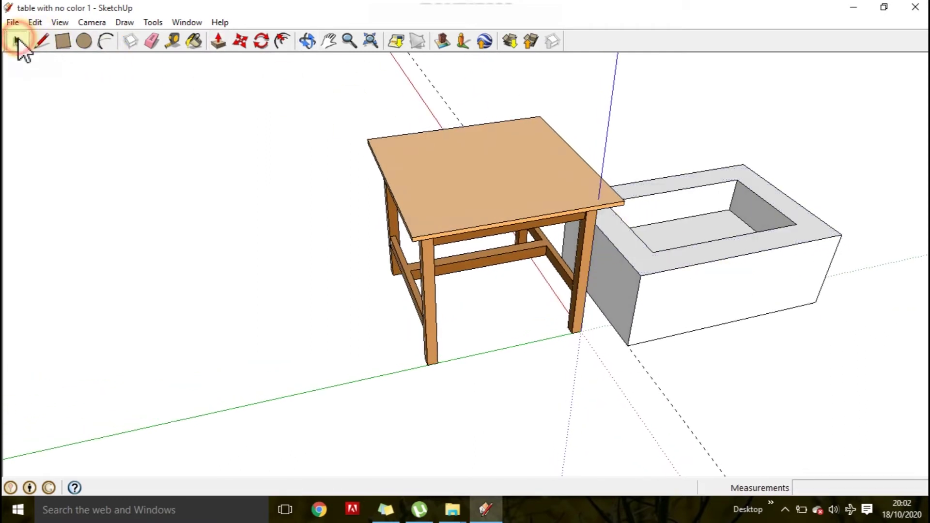
{"action": "left_click", "coordinate": [679, 203]}
{"action": "left_click", "coordinate": [802, 286]}
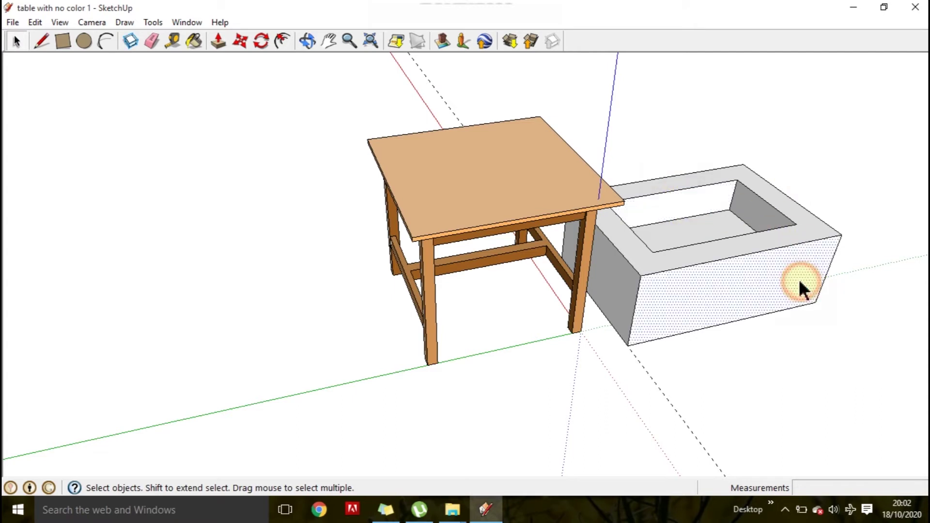
{"action": "left_click", "coordinate": [813, 236]}
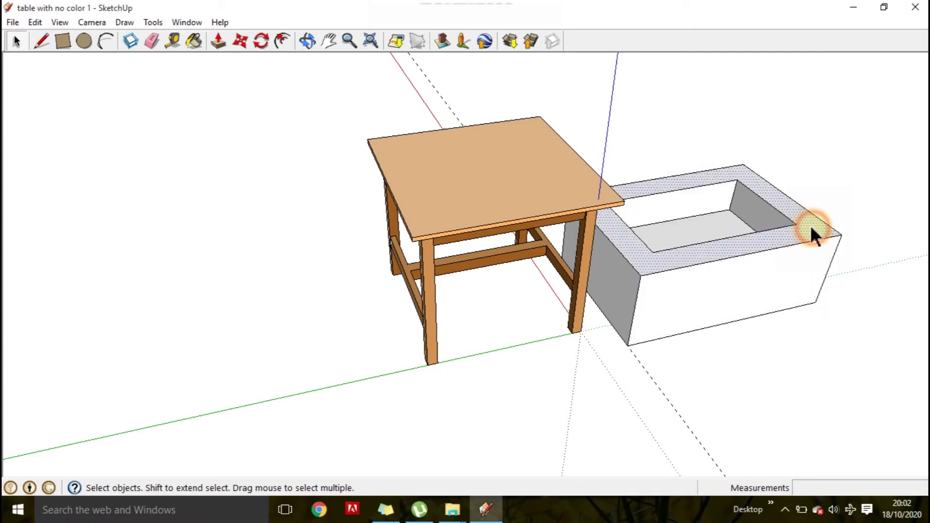
{"action": "left_click", "coordinate": [841, 203]}
Select the box's top rim together with its bounding edges, followed by the recess's inner wall face alone
{"action": "left_click", "coordinate": [812, 228]}
{"action": "left_click", "coordinate": [665, 250]}
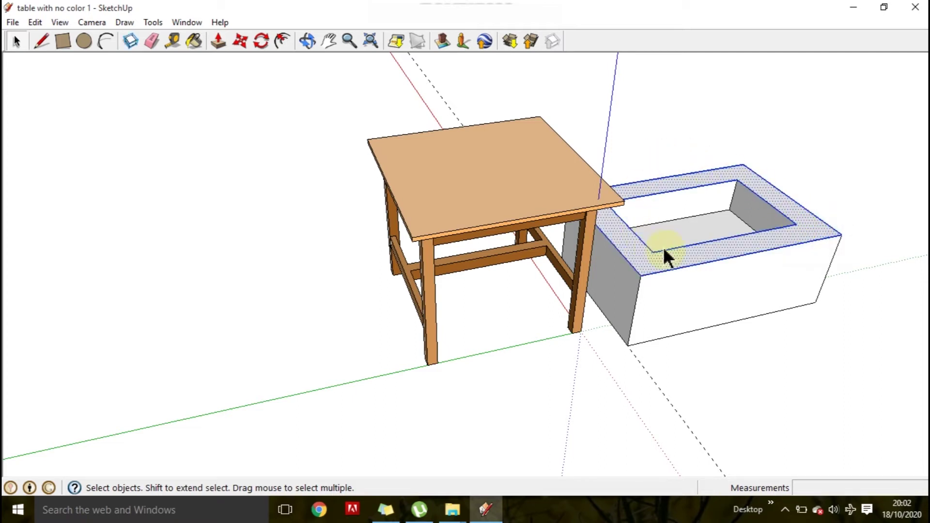
{"action": "middle_click_drag", "start_coordinate": [743, 200], "coordinate": [643, 143]}
{"action": "middle_click_drag", "start_coordinate": [798, 185], "coordinate": [770, 336]}
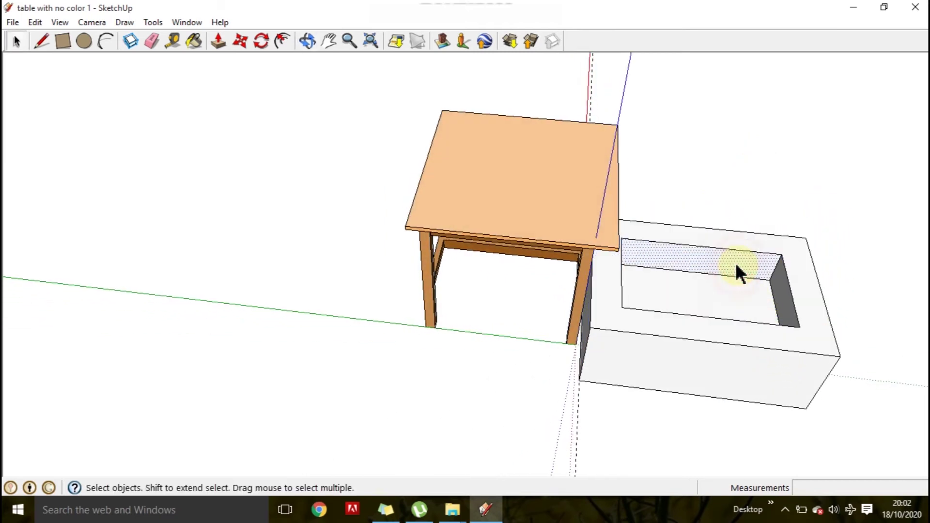
{"action": "left_click", "coordinate": [744, 263]}
{"action": "middle_click_drag", "start_coordinate": [748, 266], "coordinate": [779, 187]}
{"action": "middle_click_drag", "start_coordinate": [788, 233], "coordinate": [790, 270]}
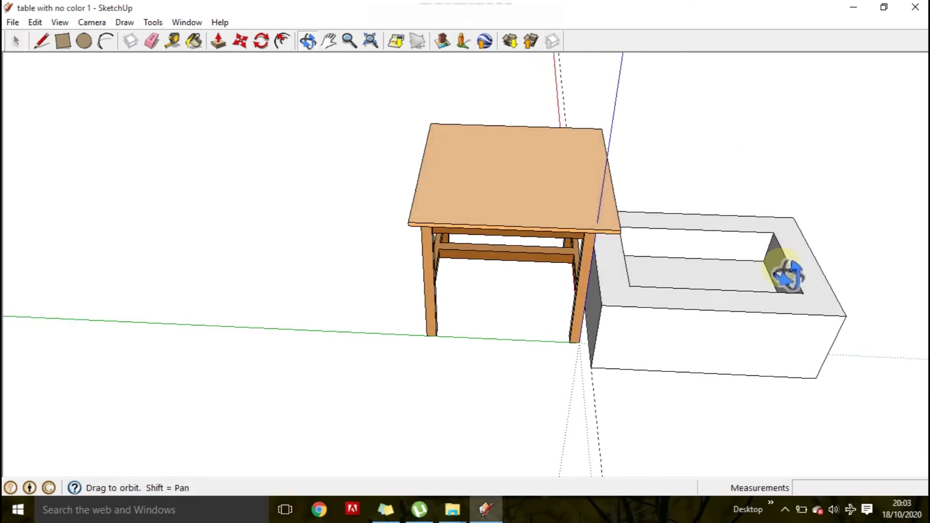
Select all connected geometry of the hollow box and the touching table, view it from another angle, and clear the selection
{"action": "left_click", "coordinate": [720, 247]}
{"action": "triple_click", "coordinate": [719, 246]}
{"action": "left_click", "coordinate": [753, 183]}
{"action": "middle_click_drag", "start_coordinate": [846, 322], "coordinate": [727, 338]}
{"action": "left_click", "coordinate": [726, 335]}
{"action": "left_click", "coordinate": [725, 335]}
{"action": "triple_click", "coordinate": [793, 300]}
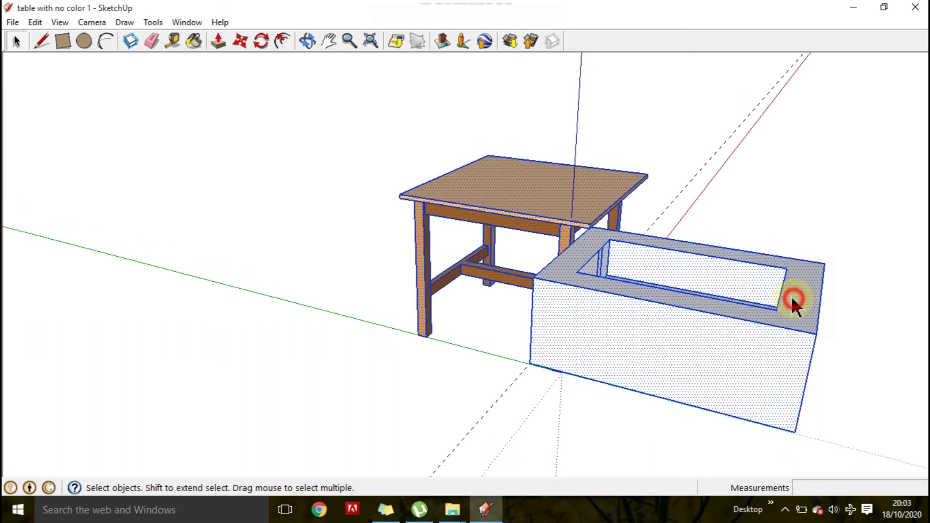
{"action": "key", "text": "o"}
{"action": "mouse_move", "coordinate": [844, 200]}
{"action": "left_mouse_down"}
{"action": "mouse_move", "coordinate": [880, 224]}
{"action": "mouse_move", "coordinate": [804, 264]}
{"action": "mouse_move", "coordinate": [835, 237]}
{"action": "mouse_move", "coordinate": [787, 321]}
{"action": "mouse_move", "coordinate": [773, 305]}
{"action": "left_mouse_up"}
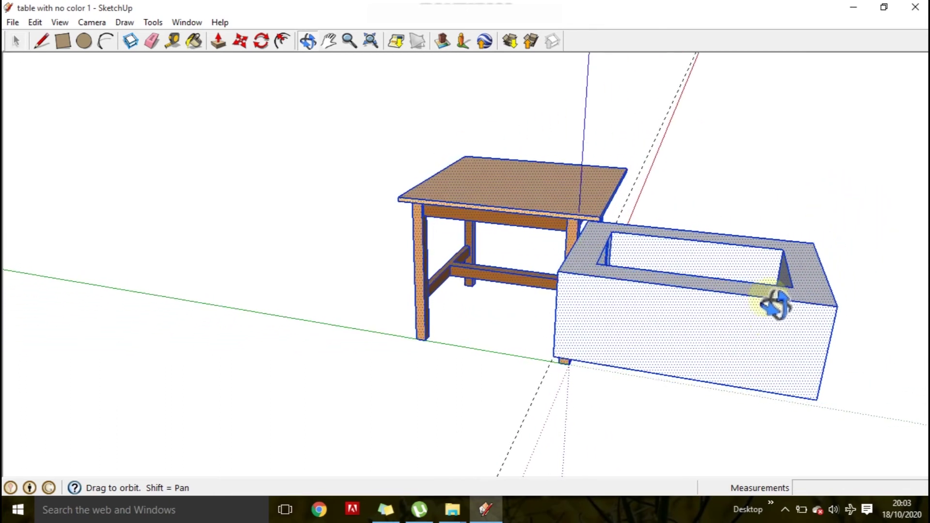
{"action": "key", "text": "space"}
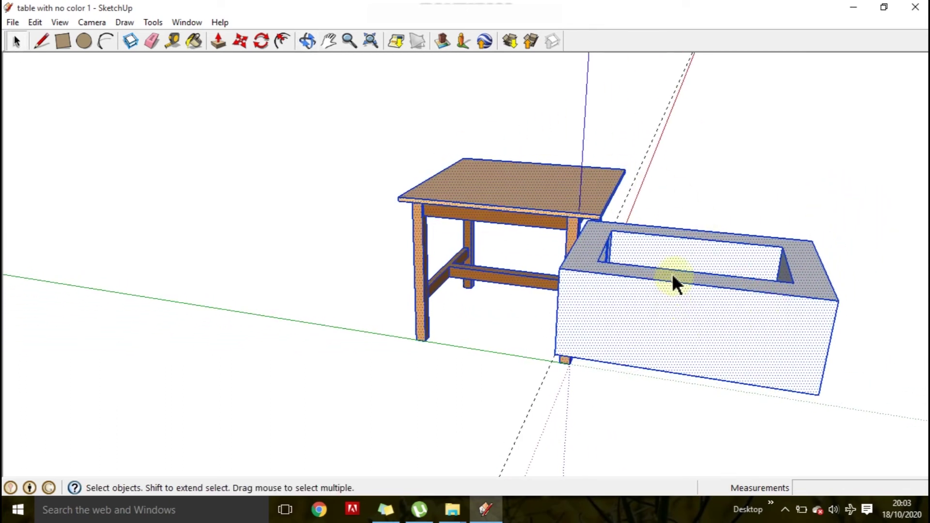
{"action": "left_click", "coordinate": [720, 219]}
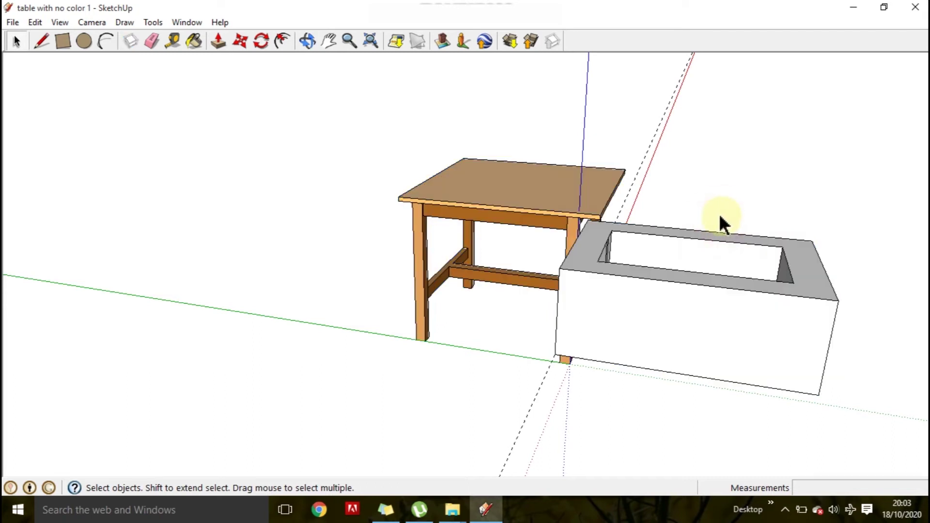
Undo the hollow box and draw a ground rectangle of about 118.7 by 80.3 cm beside the table without touching it
{"action": "key", "text": "ctrl+z"}
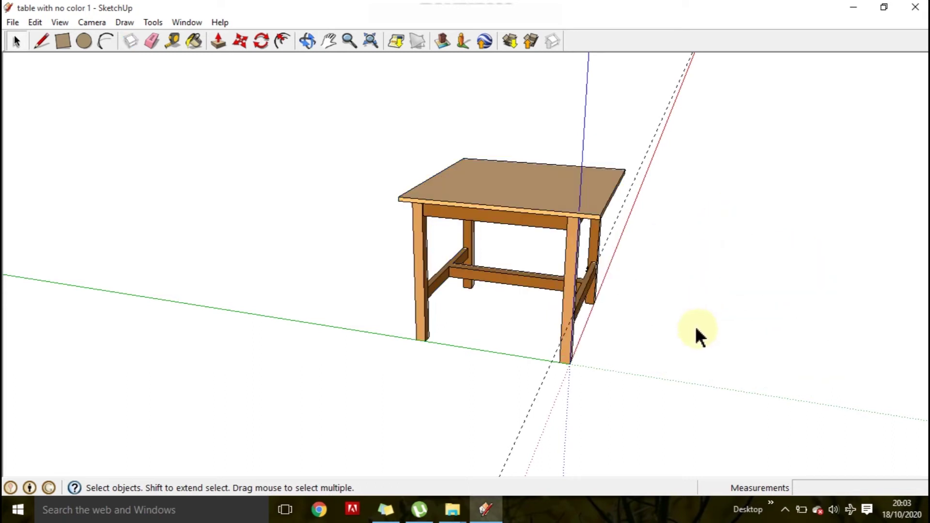
{"action": "middle_click_drag", "start_coordinate": [696, 327], "coordinate": [576, 281]}
{"action": "left_click", "coordinate": [63, 41]}
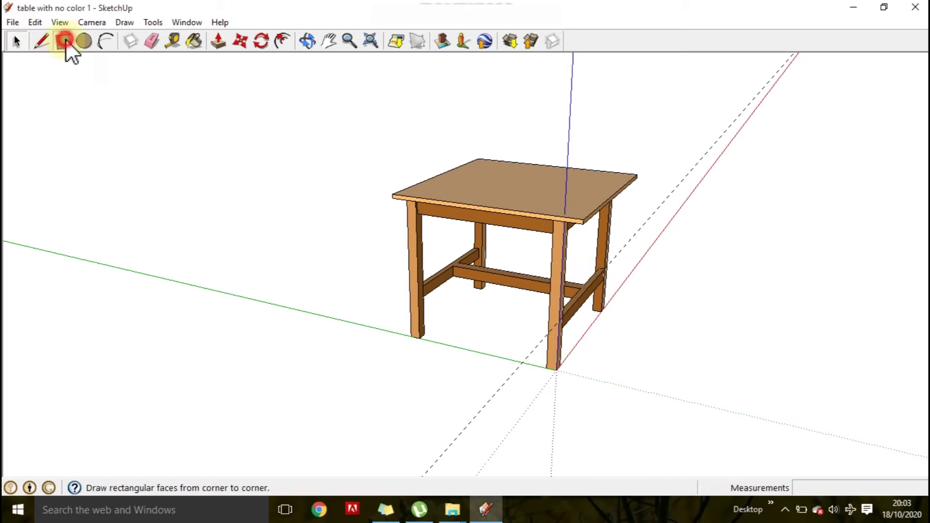
{"action": "left_click", "coordinate": [621, 387]}
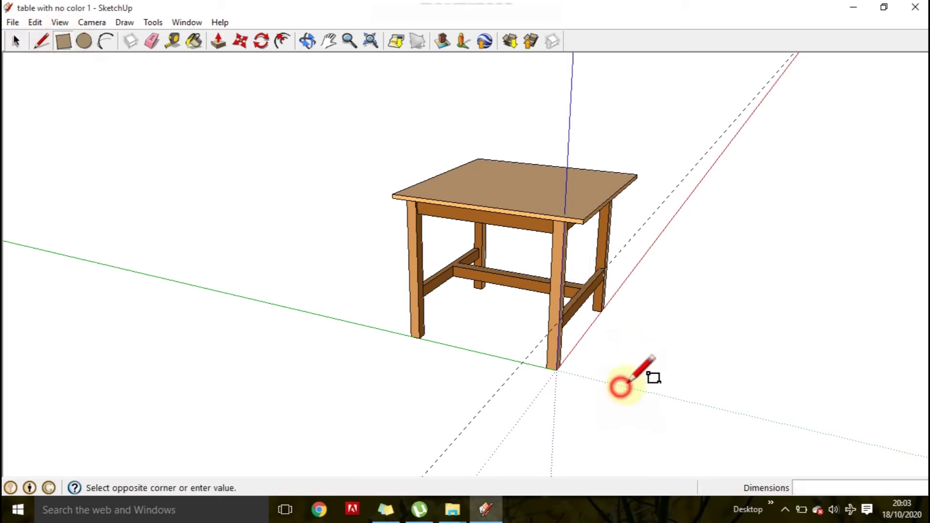
{"action": "left_click", "coordinate": [821, 319]}
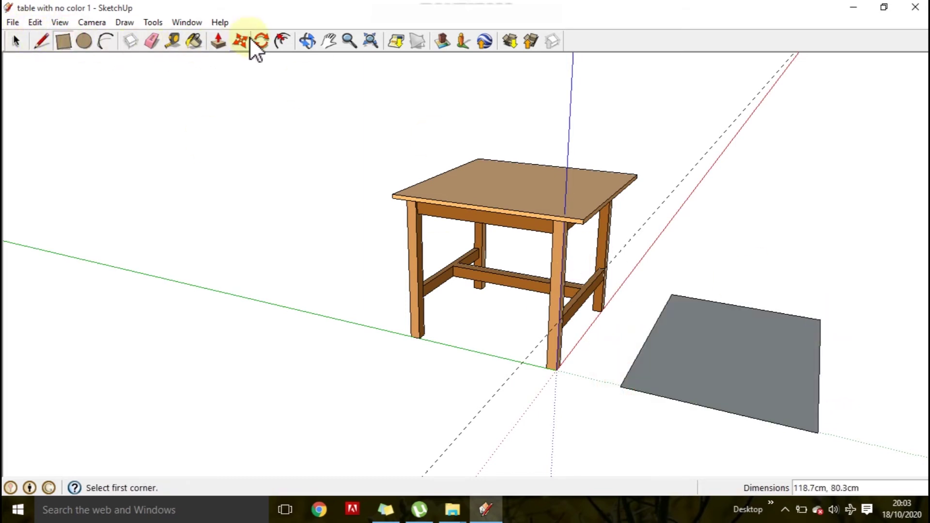
Push/Pull the ground rectangle up about 38.3 cm into a solid box
{"action": "left_click", "coordinate": [218, 41]}
{"action": "left_click", "coordinate": [751, 373]}
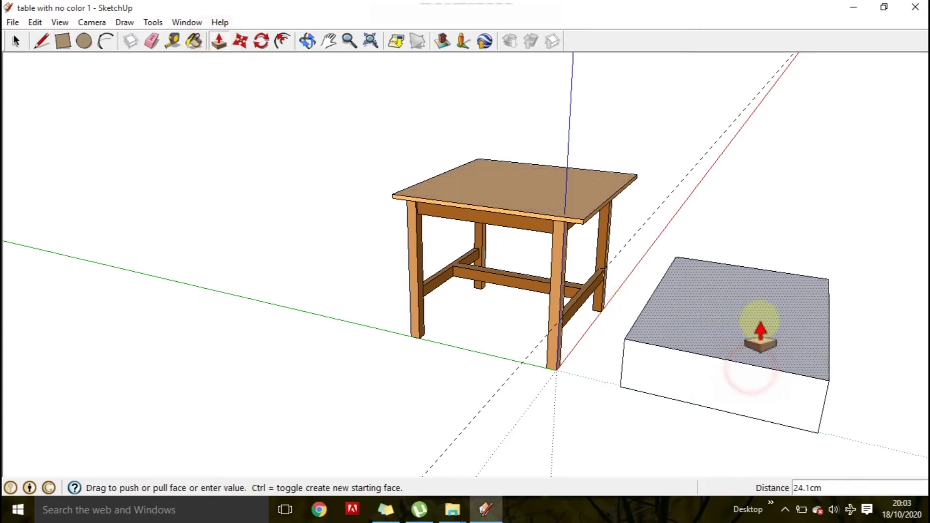
{"action": "left_click", "coordinate": [759, 303]}
Offset the box's top outline inward and push the inner face down about 19.3 cm to form a recess
{"action": "left_click", "coordinate": [283, 41]}
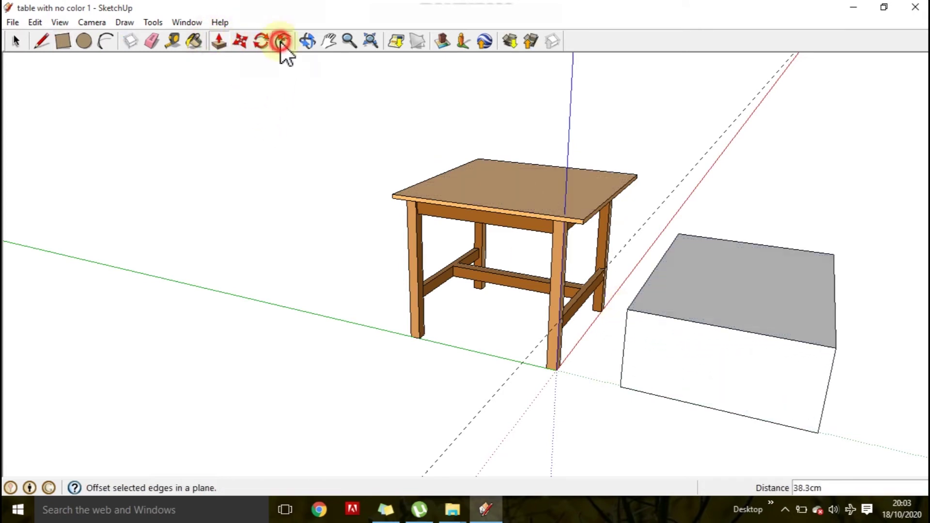
{"action": "left_click", "coordinate": [754, 279]}
{"action": "left_click", "coordinate": [789, 317]}
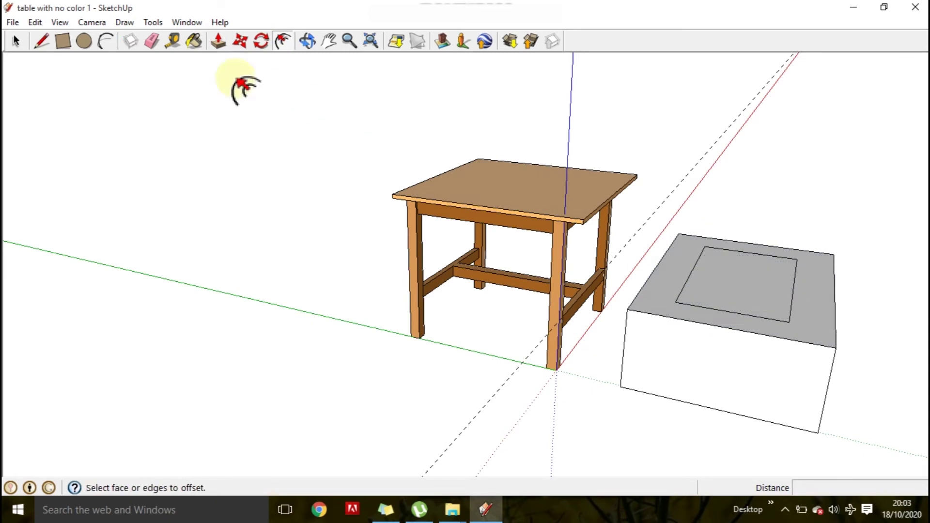
{"action": "left_click", "coordinate": [218, 40]}
{"action": "left_click", "coordinate": [731, 280]}
{"action": "key", "text": "Escape"}
{"action": "left_click", "coordinate": [731, 281]}
{"action": "left_click", "coordinate": [734, 315]}
{"action": "middle_click_drag", "start_coordinate": [734, 315], "coordinate": [785, 361]}
Select the box's top rim, extend the selection to all geometry connected to the detached box, and clear it
{"action": "left_click", "coordinate": [16, 41]}
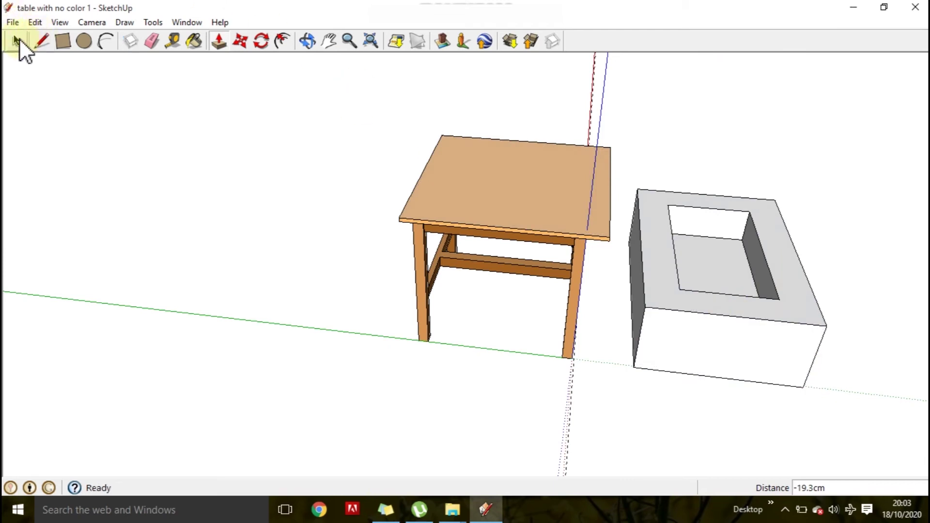
{"action": "left_click", "coordinate": [732, 206]}
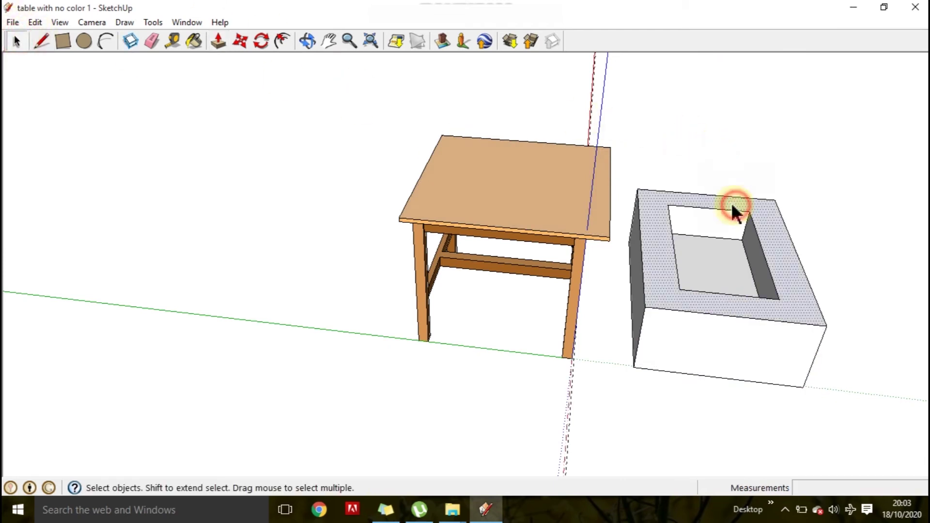
{"action": "double_click", "coordinate": [733, 206]}
{"action": "mouse_move", "coordinate": [723, 206]}
{"action": "middle_mouse_down"}
{"action": "mouse_move", "coordinate": [598, 141]}
{"action": "mouse_move", "coordinate": [699, 132]}
{"action": "mouse_move", "coordinate": [705, 205]}
{"action": "middle_mouse_up"}
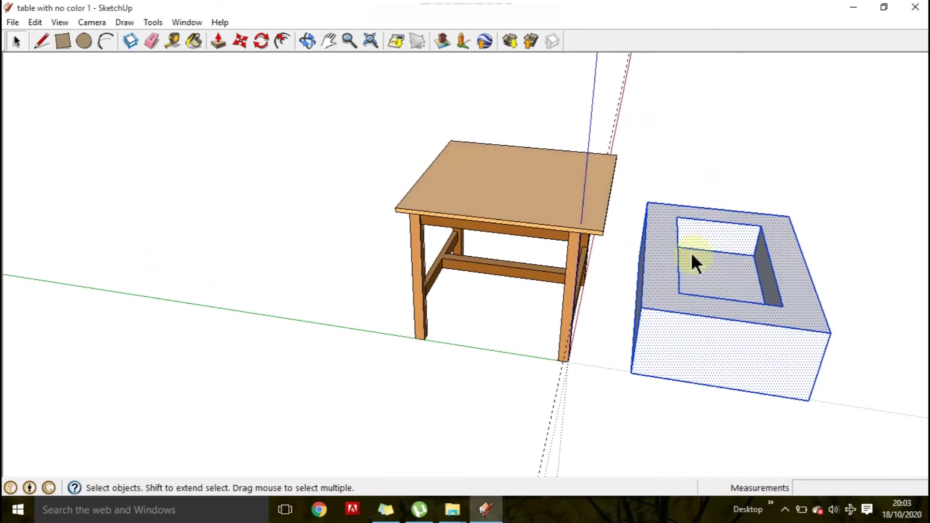
{"action": "left_click", "coordinate": [731, 166]}
{"action": "middle_click_drag", "start_coordinate": [692, 222], "coordinate": [677, 183]}
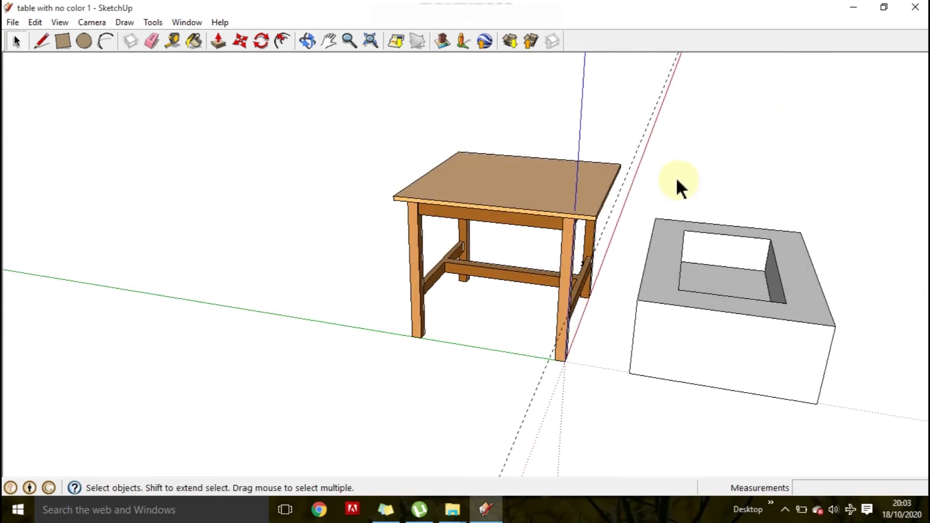
Window-select the table's left side from left to right, taking only the parts fully enclosed by the box
{"action": "middle_click_drag", "start_coordinate": [602, 269], "coordinate": [633, 214]}
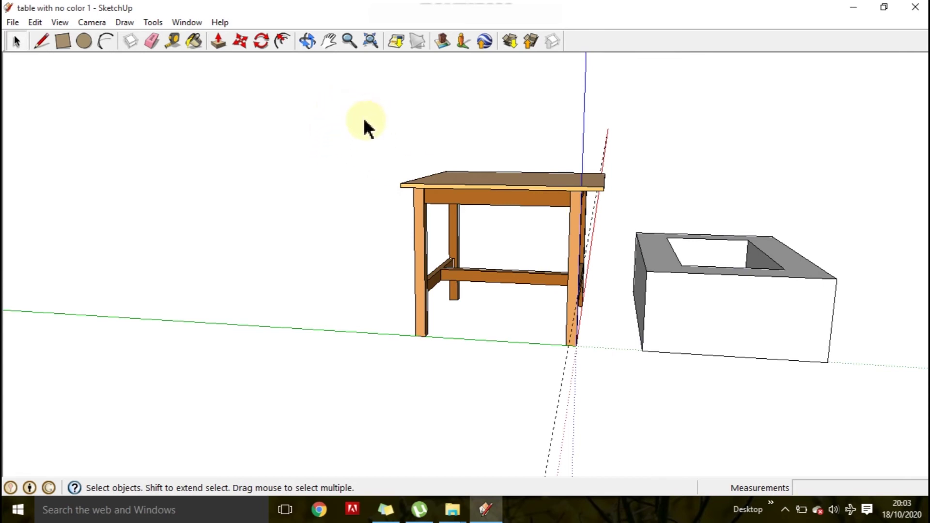
{"action": "left_click_drag", "start_coordinate": [354, 121], "coordinate": [512, 339]}
{"action": "middle_click_drag", "start_coordinate": [515, 324], "coordinate": [441, 250]}
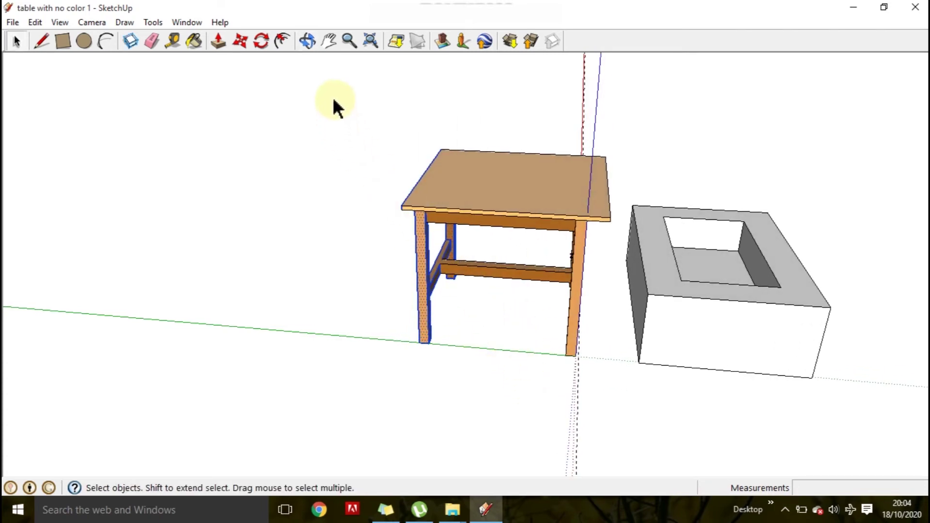
{"action": "left_click_drag", "start_coordinate": [358, 112], "coordinate": [500, 364]}
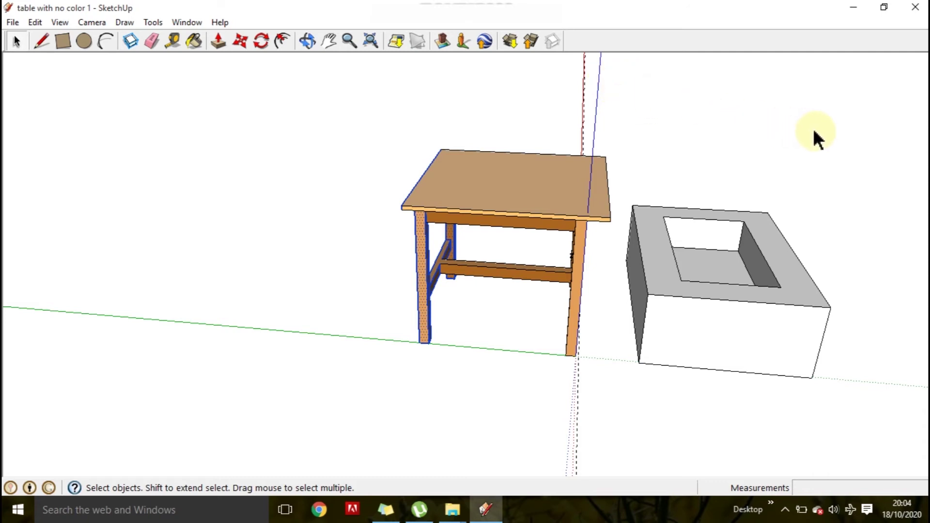
Crossing-select the table's right side from right to left, clear it, repeat the crossing selection and clear again
{"action": "left_click_drag", "start_coordinate": [612, 90], "coordinate": [507, 383]}
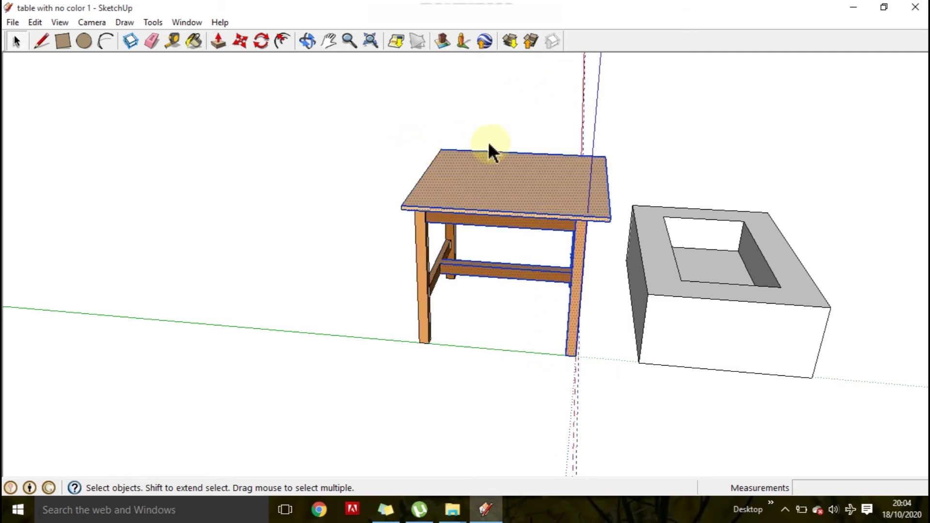
{"action": "left_click", "coordinate": [627, 88]}
{"action": "left_click_drag", "start_coordinate": [618, 125], "coordinate": [445, 370]}
{"action": "left_click", "coordinate": [862, 130]}
Crossing-select the hollow box's right side, clear the selection, and window-select the edges along the box's left side
{"action": "left_click_drag", "start_coordinate": [842, 112], "coordinate": [825, 436]}
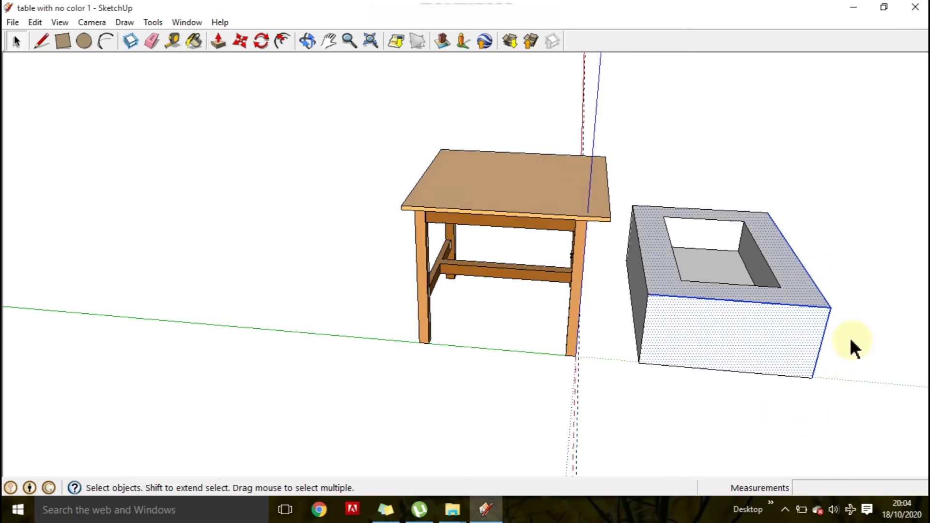
{"action": "left_click", "coordinate": [855, 303]}
{"action": "left_click_drag", "start_coordinate": [626, 124], "coordinate": [641, 385]}
{"action": "left_click_drag", "start_coordinate": [634, 156], "coordinate": [650, 364]}
{"action": "left_click", "coordinate": [623, 174]}
{"action": "left_click_drag", "start_coordinate": [623, 174], "coordinate": [667, 397]}
{"action": "left_click_drag", "start_coordinate": [620, 250], "coordinate": [682, 368]}
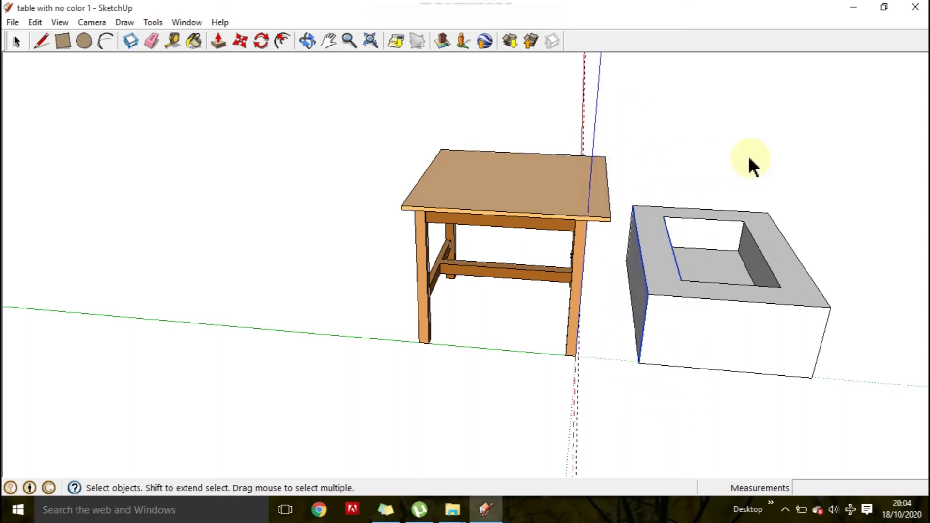
Crossing-select the hollow box with most of the table, window-select the table with the box's left side, and clear the selection
{"action": "left_click_drag", "start_coordinate": [830, 80], "coordinate": [489, 376]}
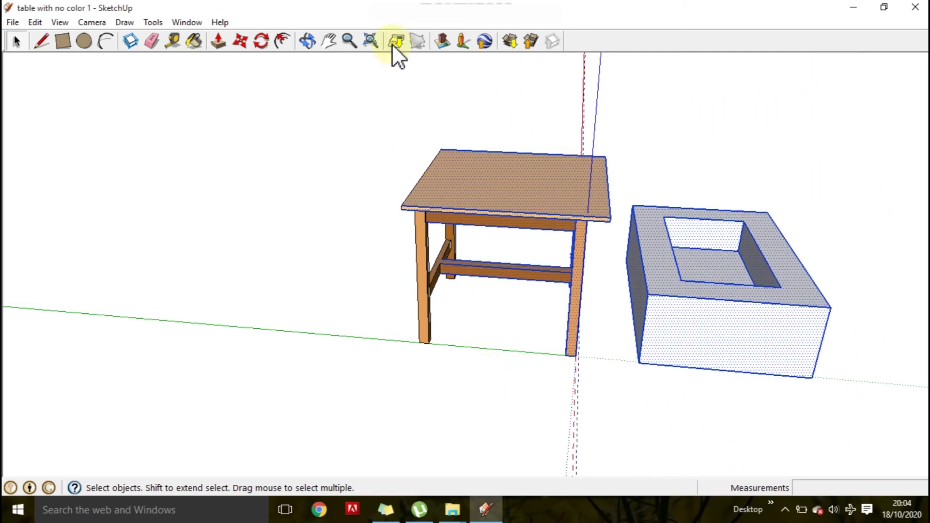
{"action": "left_click_drag", "start_coordinate": [337, 63], "coordinate": [707, 401]}
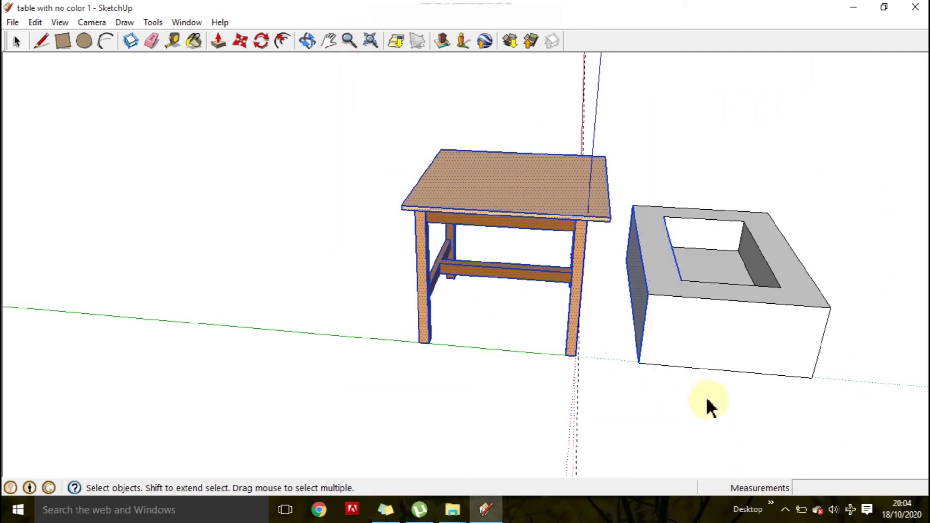
{"action": "left_click", "coordinate": [780, 149]}
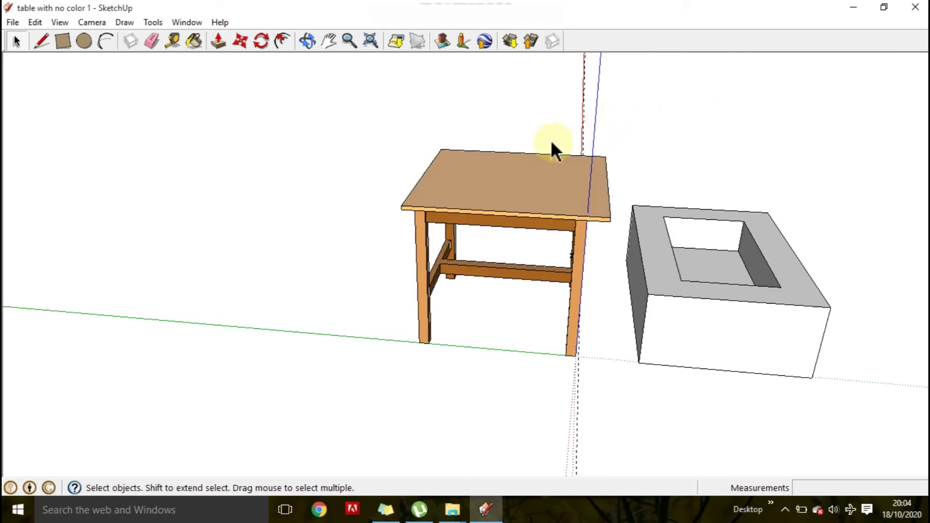
Select the recess's back wall and add the tabletop, the box's front and top rim, and the table's front-facing stretcher and right leg faces
{"action": "middle_click_drag", "start_coordinate": [598, 183], "coordinate": [698, 125]}
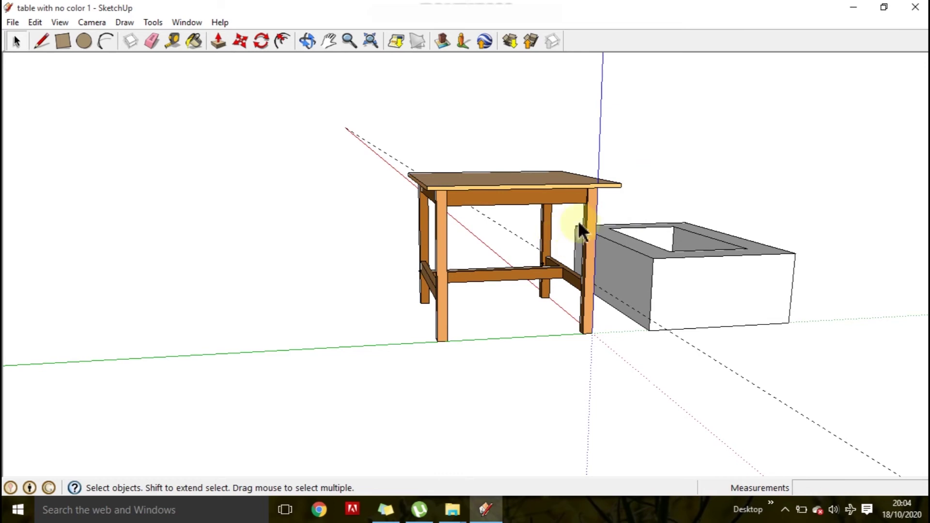
{"action": "scroll", "coordinate": [596, 220], "scroll_direction": "up", "scroll_amount": 2}
{"action": "middle_click_drag", "start_coordinate": [598, 221], "coordinate": [498, 191]}
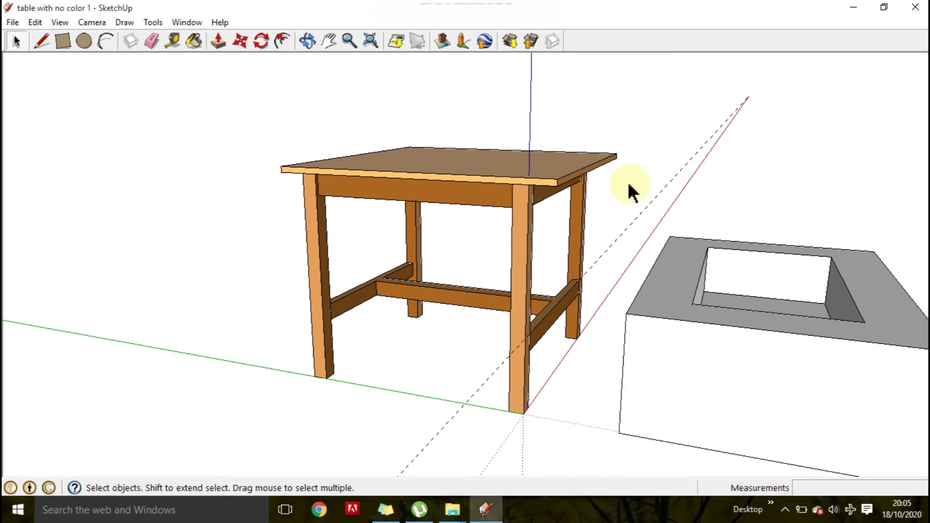
{"action": "mouse_move", "coordinate": [632, 191]}
{"action": "middle_mouse_down"}
{"action": "mouse_move", "coordinate": [665, 155]}
{"action": "mouse_move", "coordinate": [717, 141]}
{"action": "mouse_move", "coordinate": [766, 218]}
{"action": "mouse_move", "coordinate": [771, 266]}
{"action": "mouse_move", "coordinate": [667, 231]}
{"action": "mouse_move", "coordinate": [743, 257]}
{"action": "middle_mouse_up"}
{"action": "scroll", "coordinate": [765, 256], "scroll_direction": "down", "scroll_amount": 1}
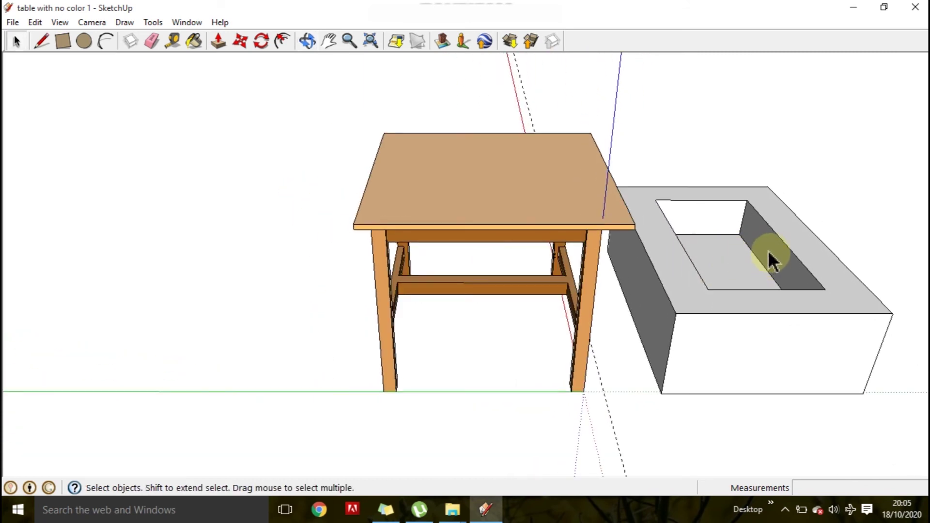
{"action": "left_click", "coordinate": [722, 220]}
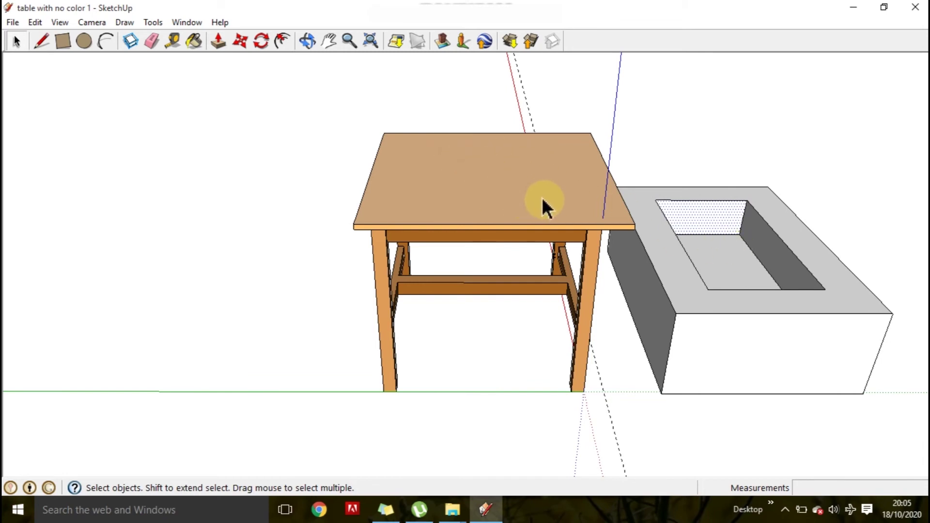
{"action": "left_click", "coordinate": [522, 183], "text": "shift"}
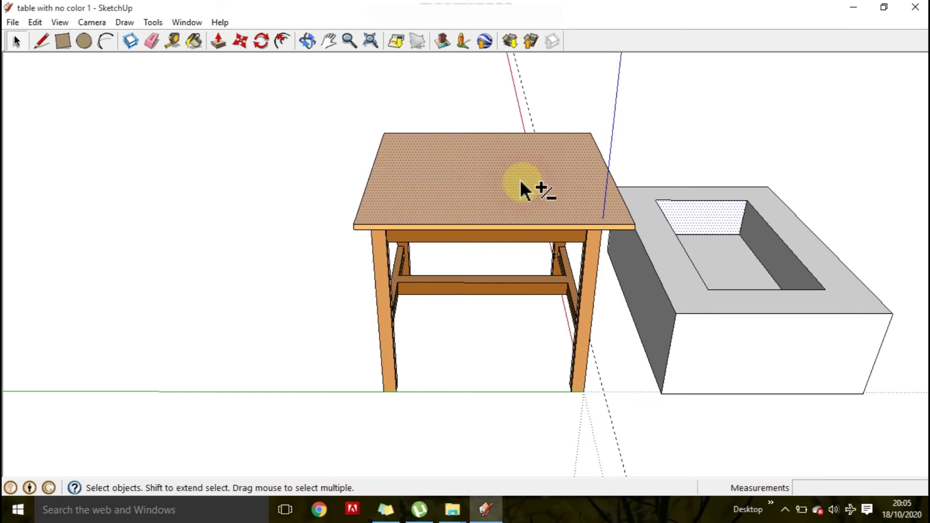
{"action": "left_click", "coordinate": [742, 365], "text": "shift"}
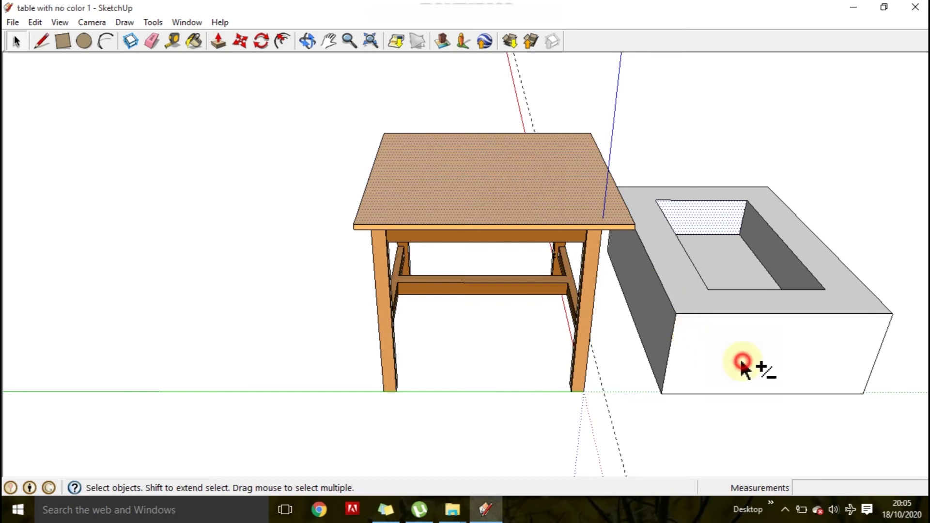
{"action": "left_click", "coordinate": [539, 288], "text": "shift"}
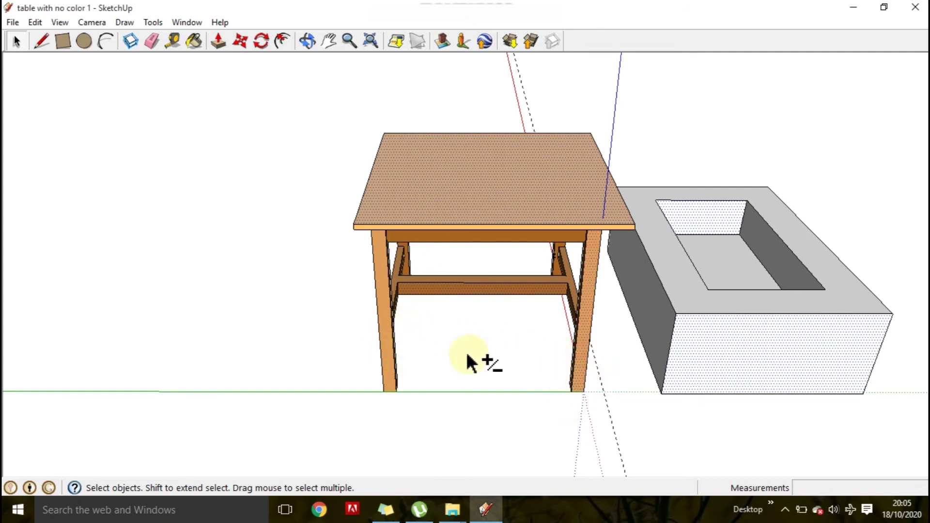
{"action": "left_click", "coordinate": [831, 278], "text": "shift"}
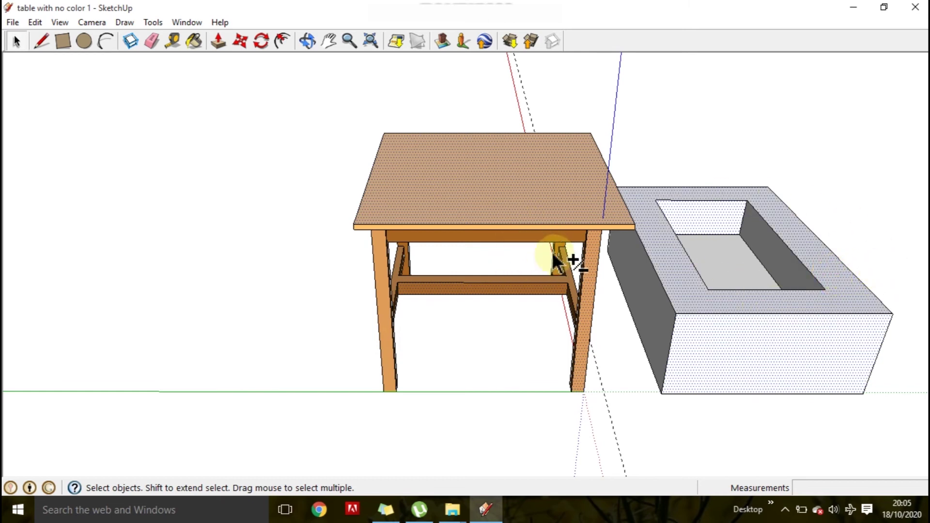
Remove the box's top rim, the box's front face and the tabletop from the multiple selection
{"action": "middle_click_drag", "start_coordinate": [475, 243], "coordinate": [390, 211], "text": "shift"}
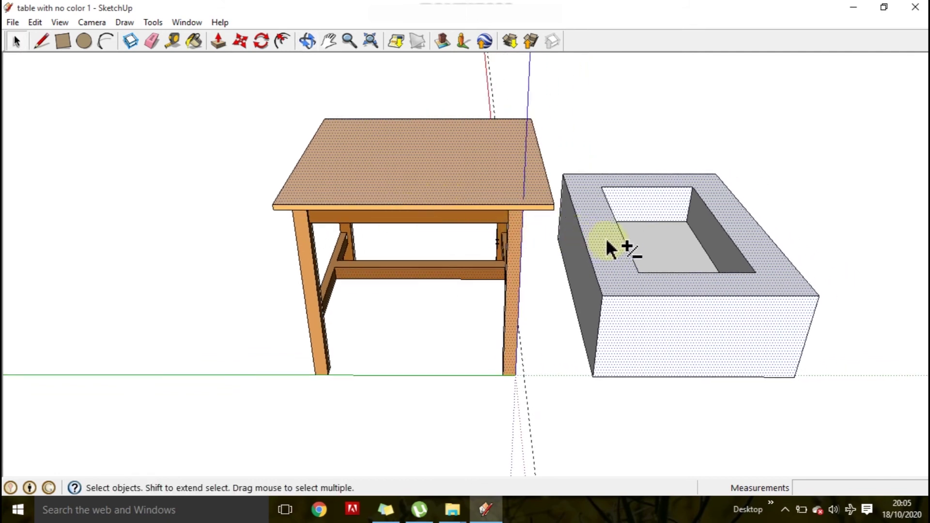
{"action": "left_click", "coordinate": [600, 207], "text": "shift"}
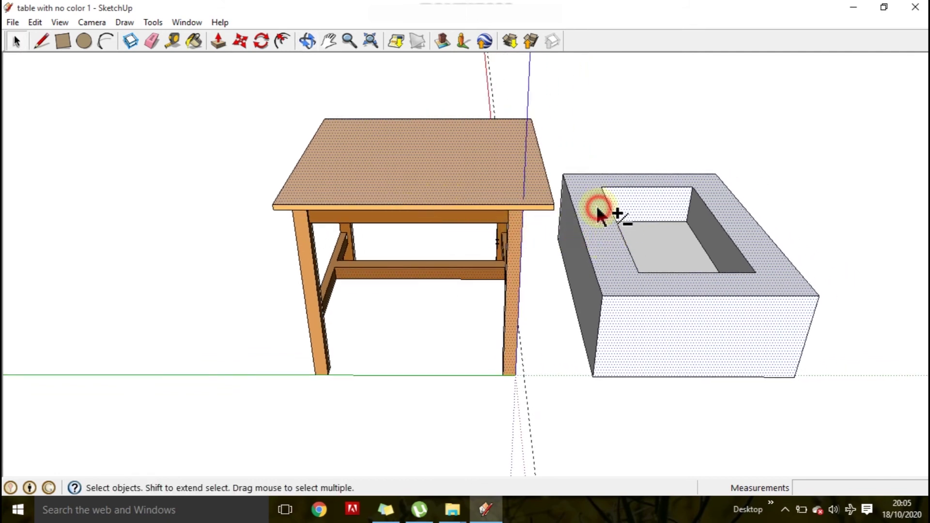
{"action": "left_click", "coordinate": [728, 336], "text": "shift"}
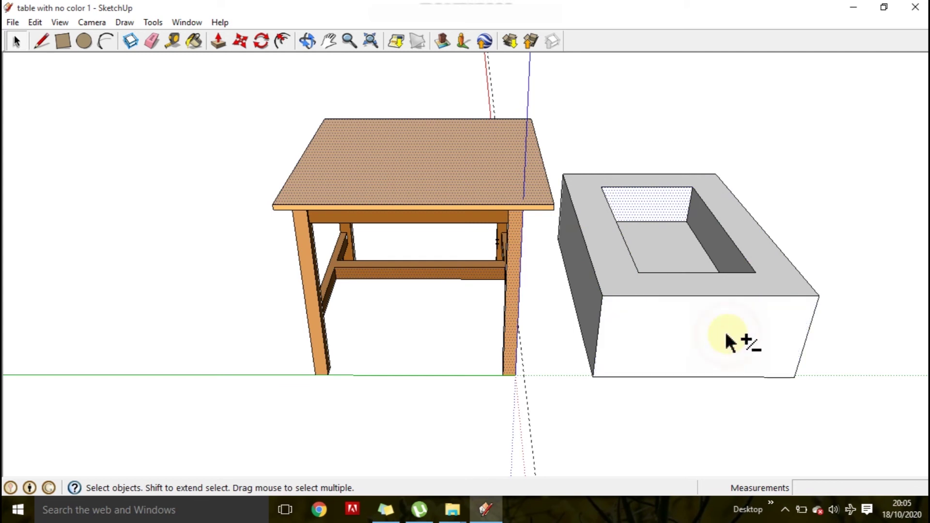
{"action": "left_click", "coordinate": [394, 168], "text": "shift"}
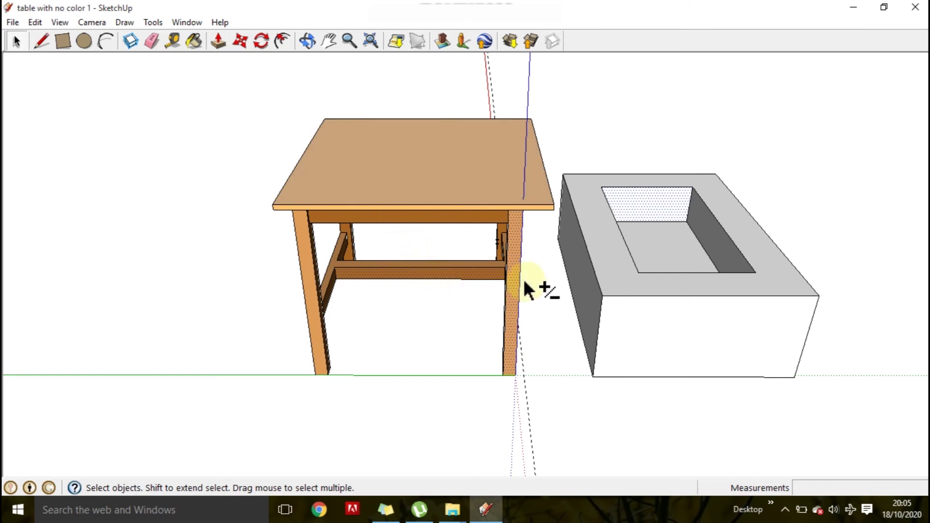
Add the tabletop, the front left leg, the box's front and left faces, and the recess's right wall to the selection
{"action": "left_click", "coordinate": [435, 163], "text": "shift"}
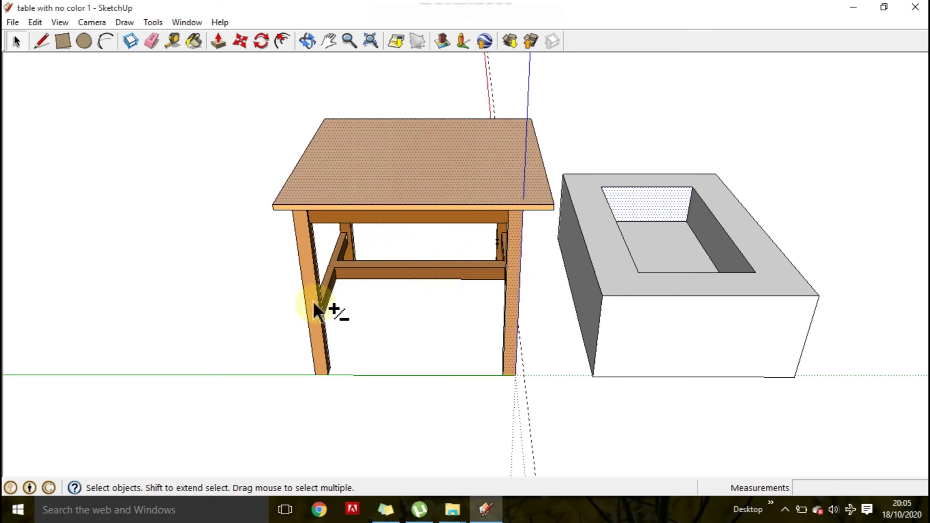
{"action": "left_click", "coordinate": [690, 341], "text": "shift"}
{"action": "left_click", "coordinate": [582, 265], "text": "shift"}
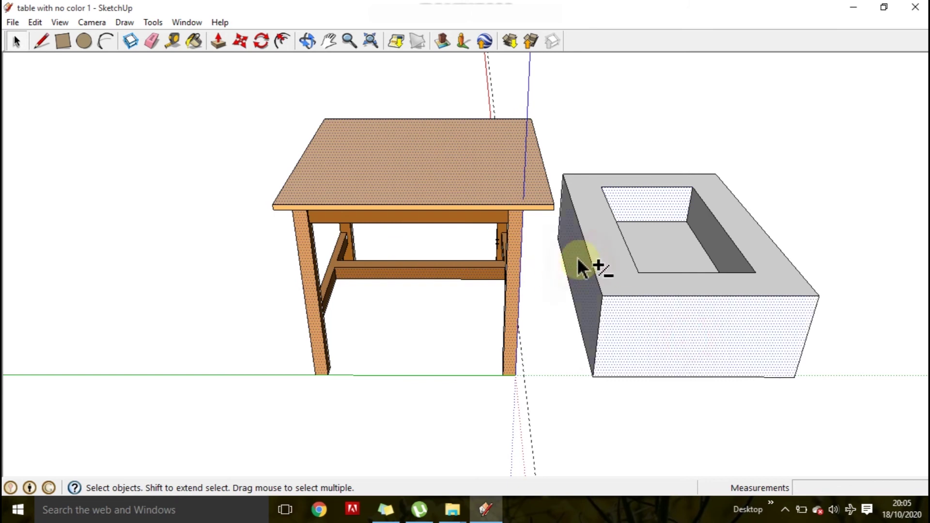
{"action": "left_click", "coordinate": [716, 246], "text": "shift"}
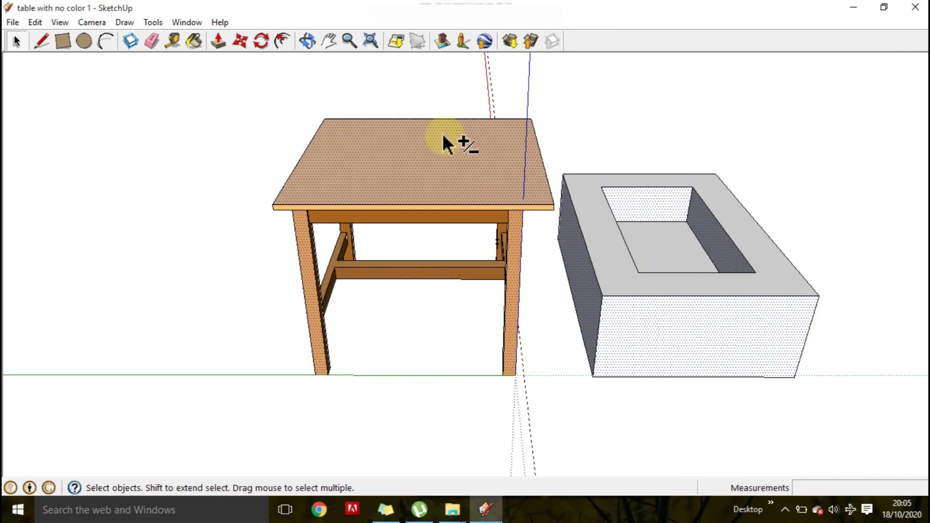
Clear the multiple selection of table and box faces so that nothing in the model is selected
{"action": "left_click", "coordinate": [16, 41]}
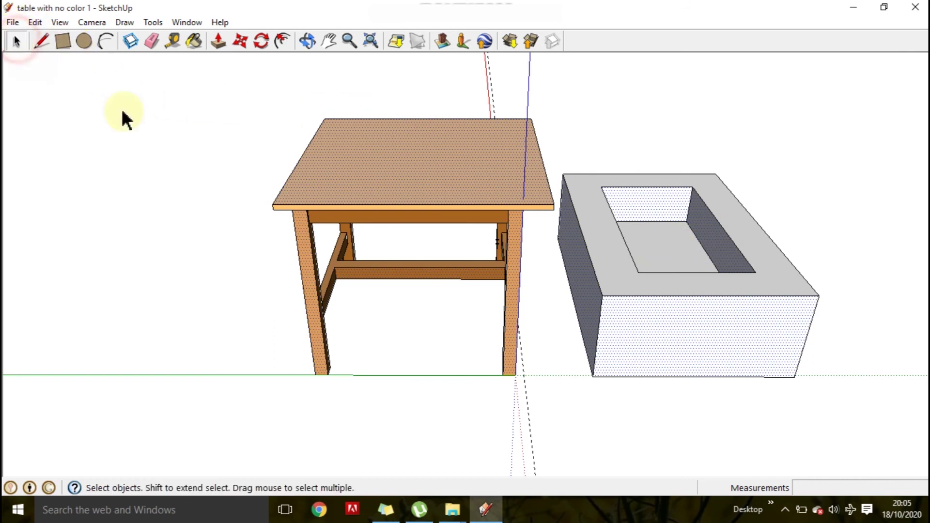
{"action": "middle_click_drag", "start_coordinate": [502, 289], "coordinate": [432, 249]}
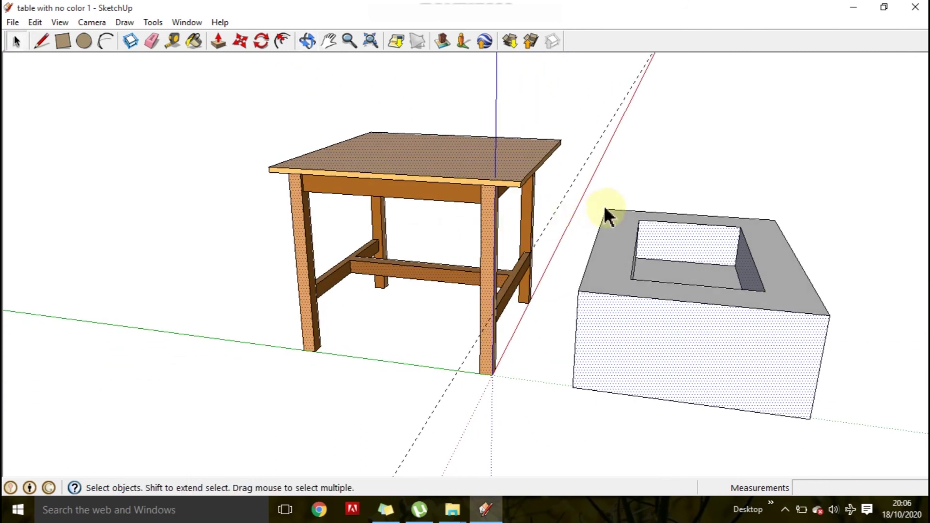
{"action": "left_click", "coordinate": [681, 153]}
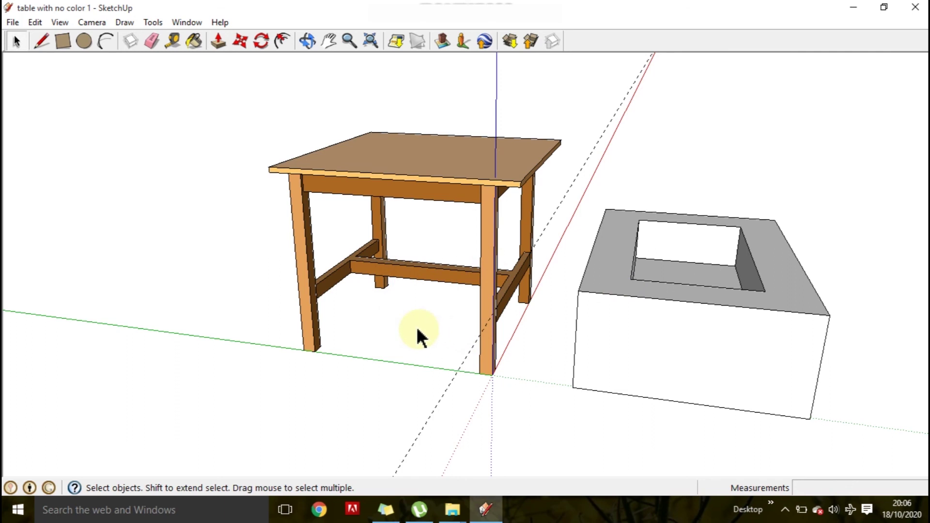
{"action": "middle_click_drag", "start_coordinate": [417, 332], "coordinate": [584, 339]}
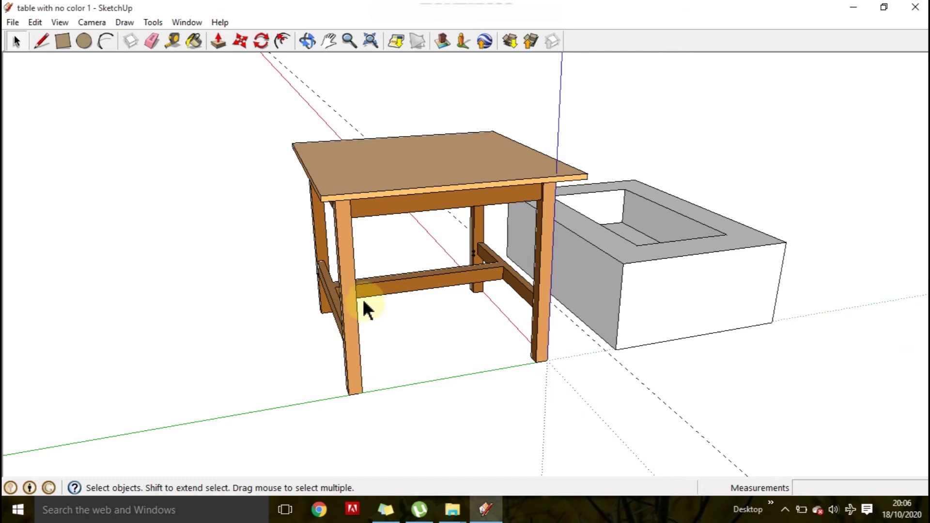
{"action": "scroll", "coordinate": [477, 262], "scroll_direction": "up", "scroll_amount": 2}
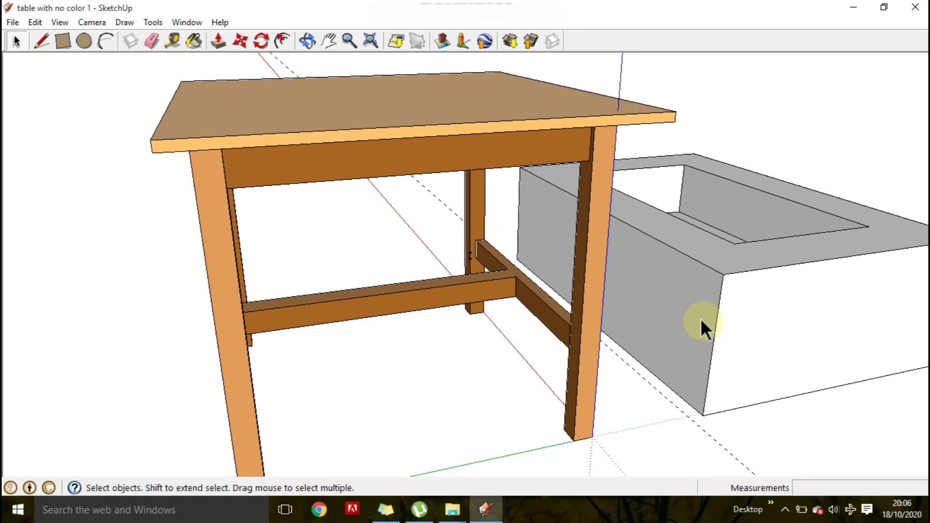
{"action": "scroll", "coordinate": [709, 307], "scroll_direction": "down", "scroll_amount": 2}
{"action": "middle_click_drag", "start_coordinate": [712, 310], "coordinate": [681, 303]}
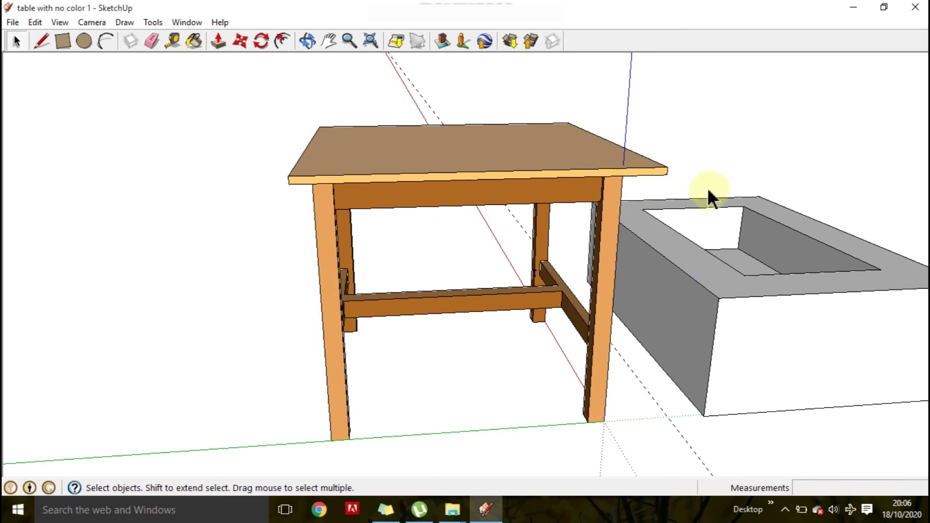
{"action": "scroll", "coordinate": [562, 187], "scroll_direction": "down", "scroll_amount": 2}
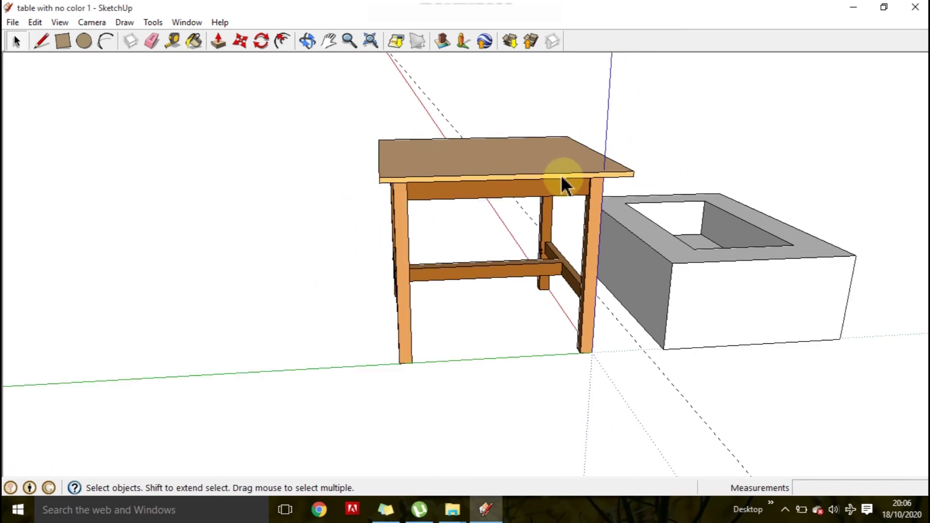
{"action": "middle_click_drag", "start_coordinate": [675, 187], "coordinate": [611, 185]}
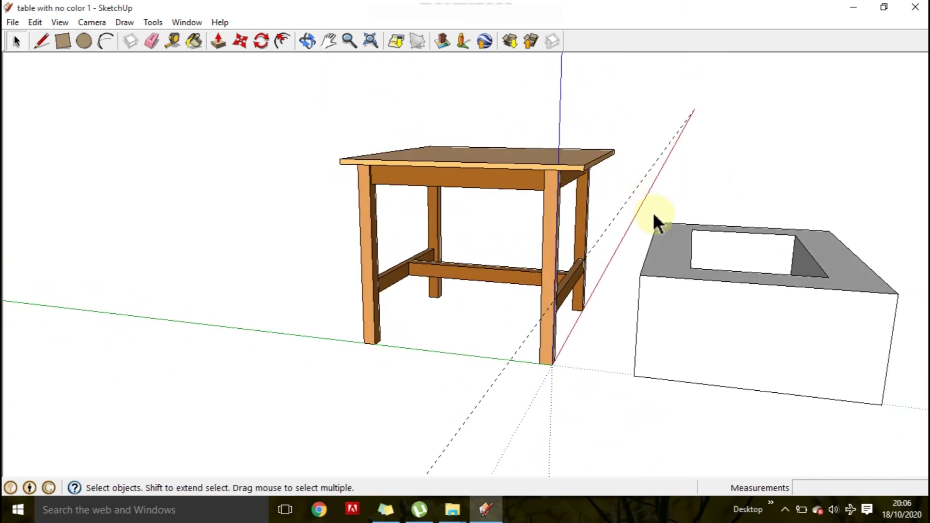